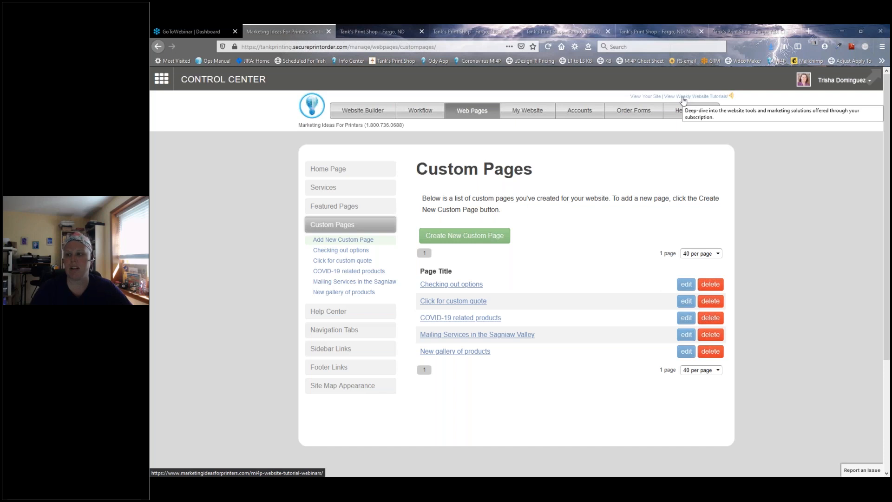
Step: Open the weekly website tutorials link in a new browser tab and place it ahead of the control center tab
right_click(683, 100)
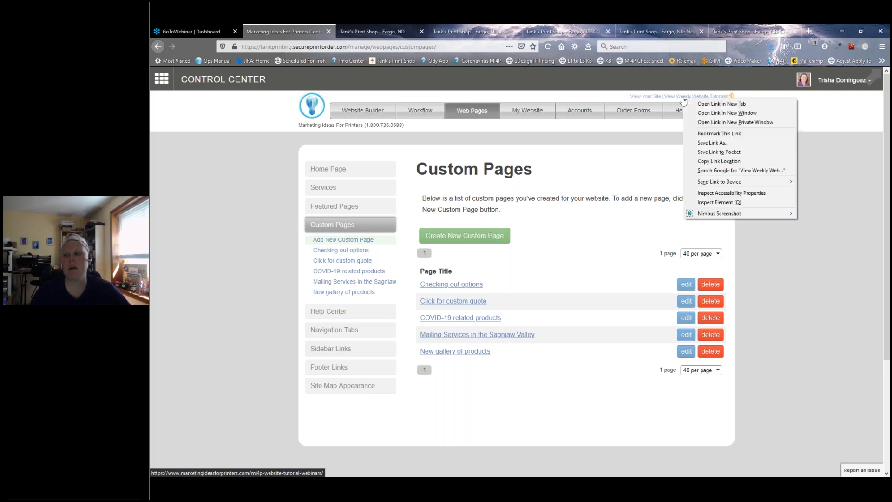
left_click(700, 103)
left_click(343, 30)
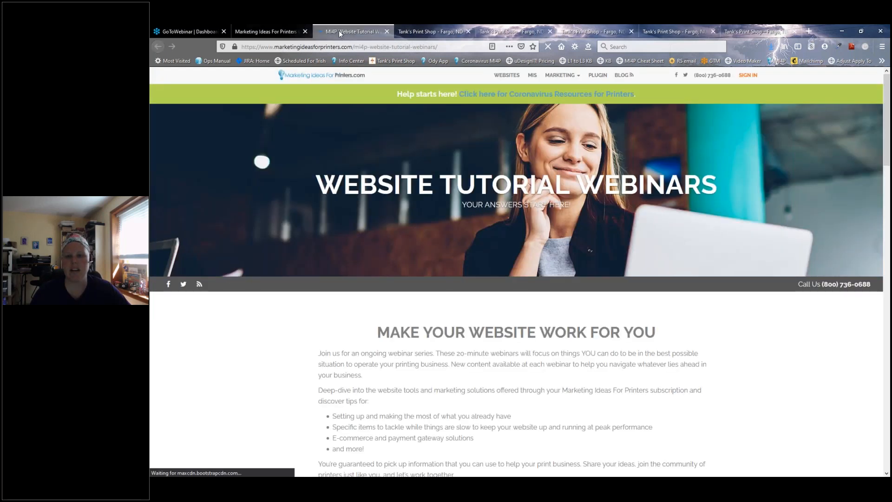
left_click_drag(338, 29, 270, 30)
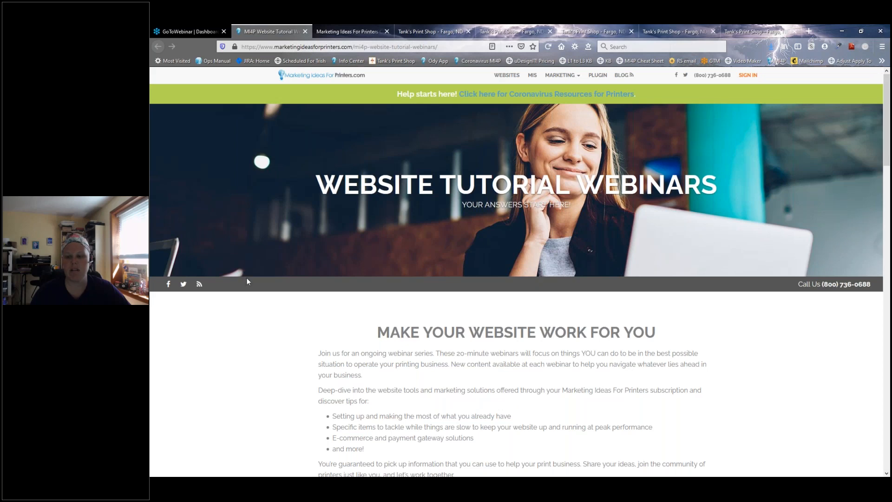
Step: Look through the latest and previous webinar episodes on the tutorials page, and close its browser tab
scroll(246, 280, "down", 5)
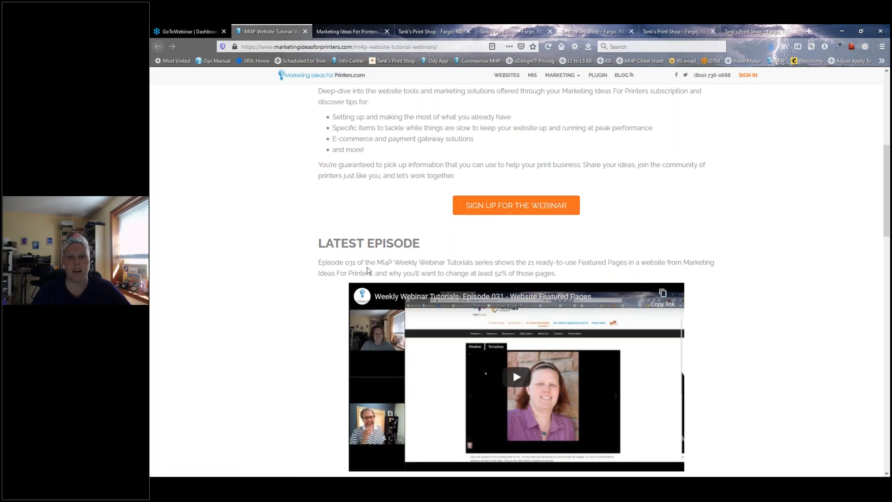
scroll(294, 319, "down", 3)
scroll(289, 310, "down", 3)
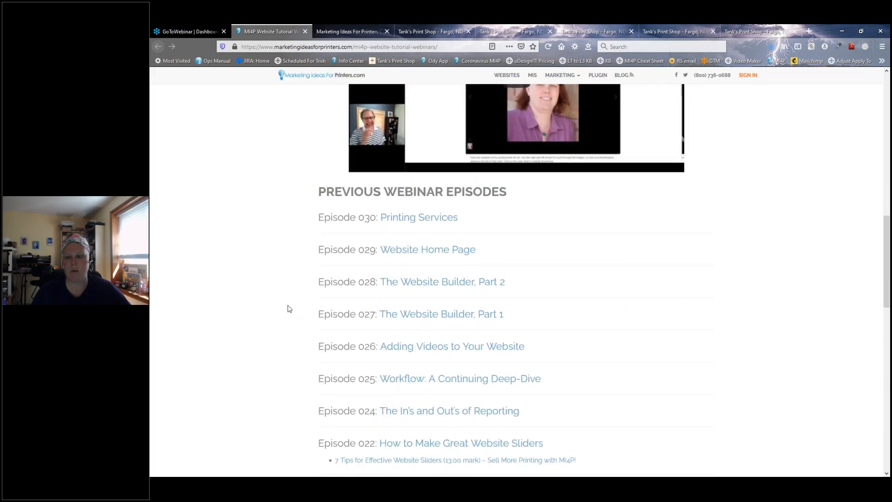
scroll(289, 309, "down", 2)
scroll(289, 309, "up", 15)
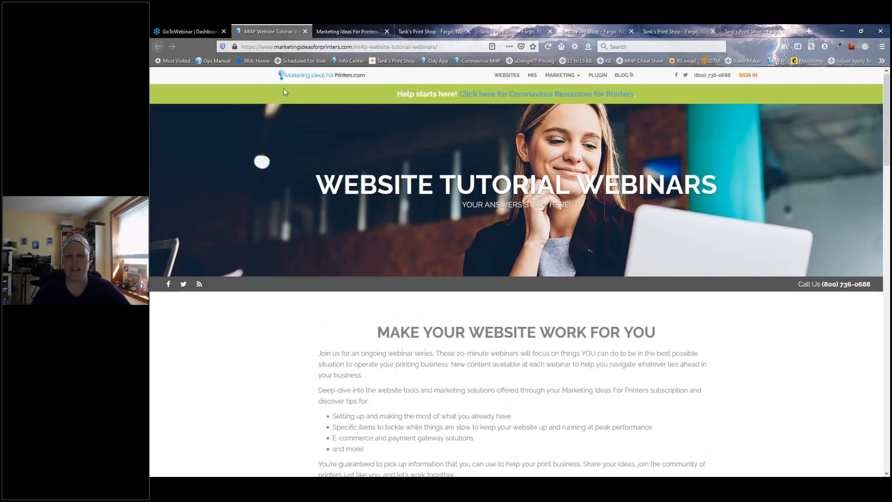
left_click(305, 31)
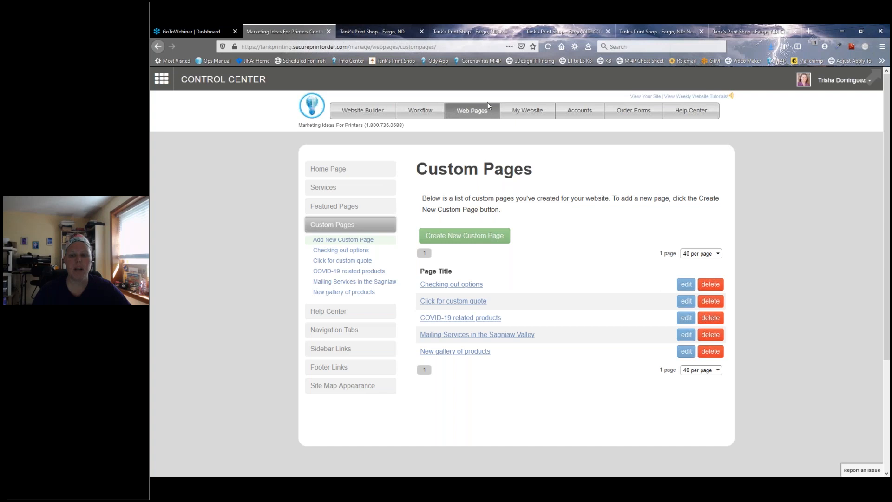
Step: Look through the Home Page, Services and Featured Pages sections, and return to the Custom Pages list
left_click(335, 169)
left_click(334, 267)
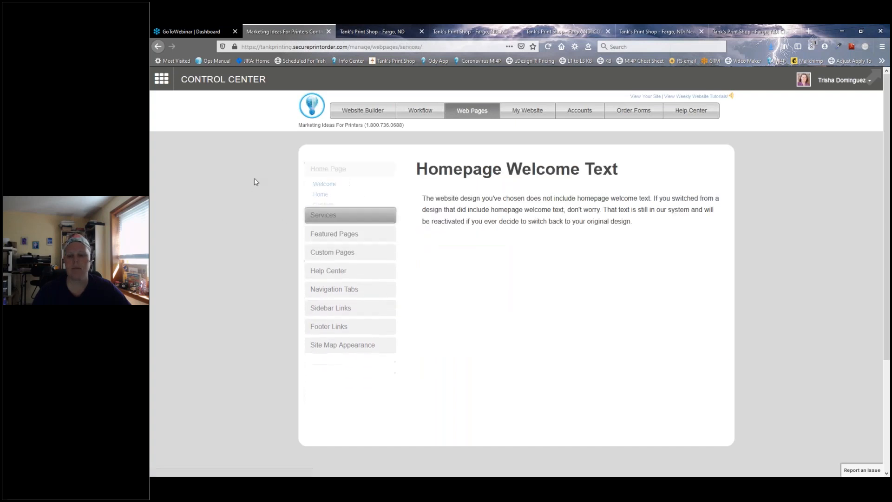
left_click(335, 209)
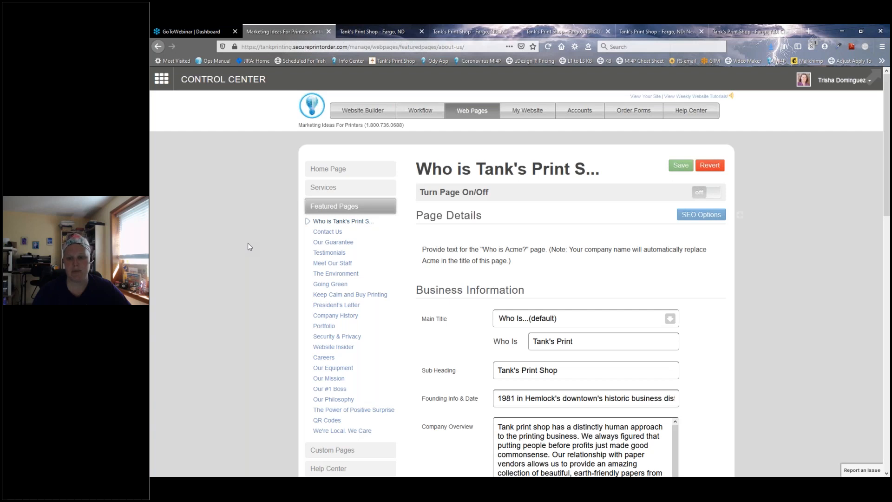
scroll(237, 253, "down", 2)
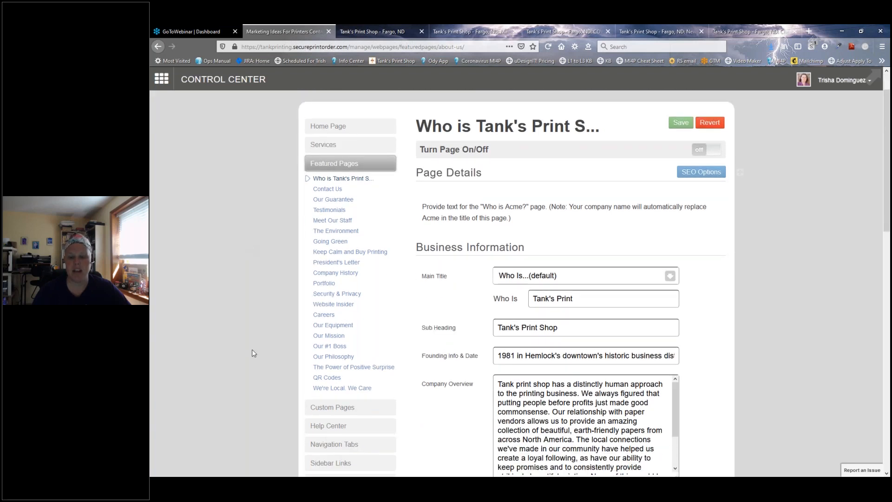
left_click(314, 411)
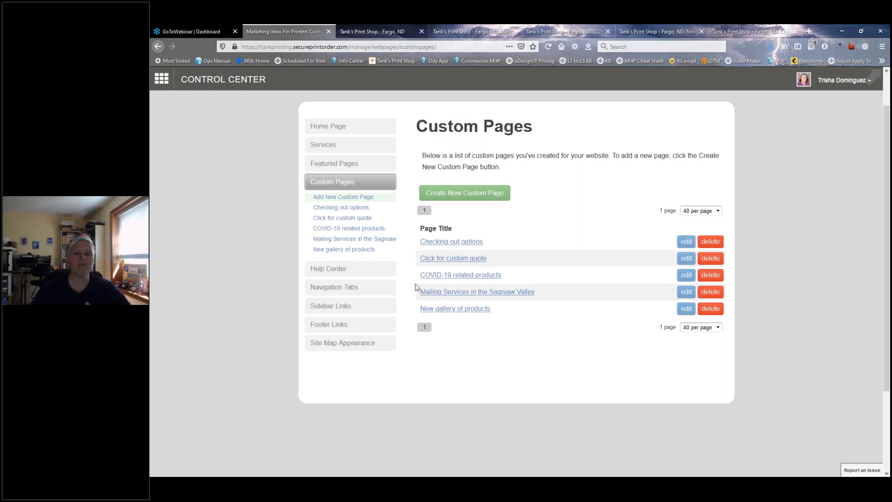
scroll(417, 288, "up", 2)
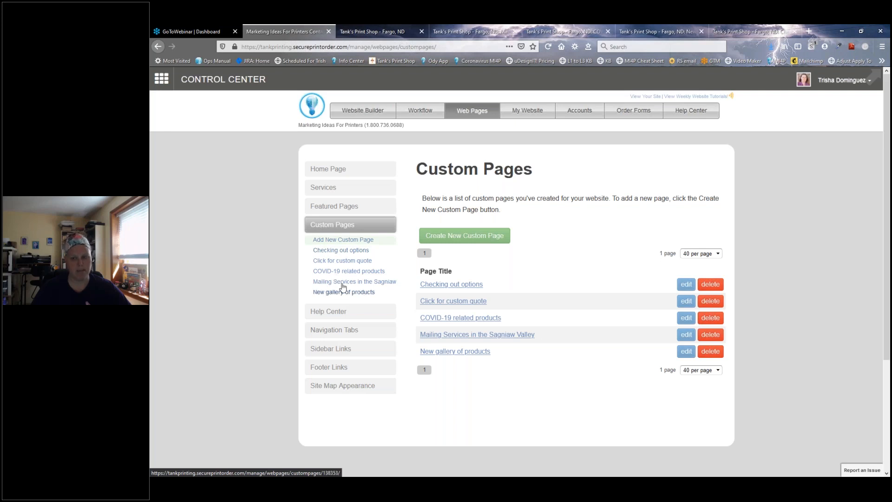
Step: Create a new custom page with the full title "Thursday Webinar Test Page" and the short title "Test Short Title"
left_click(443, 239)
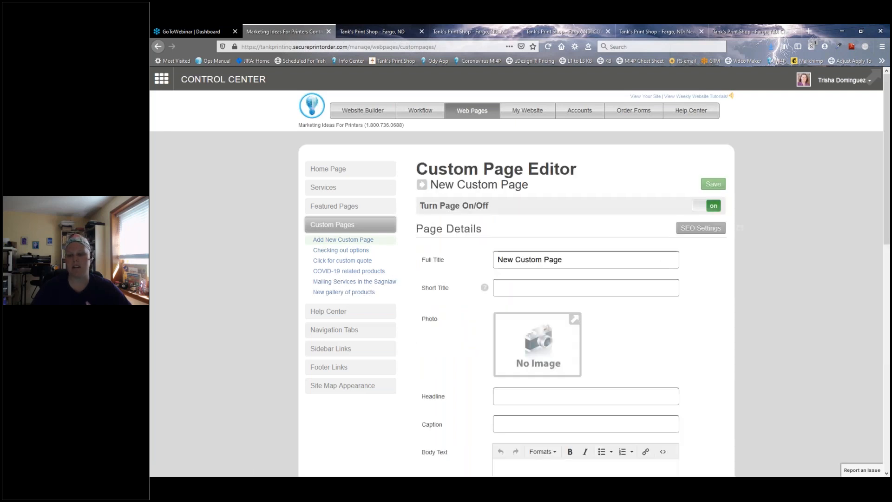
left_click_drag(563, 259, 464, 257)
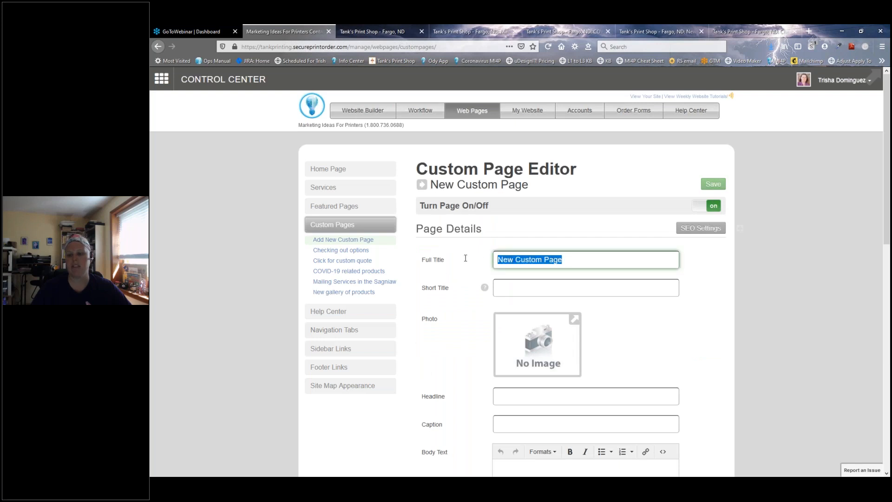
left_click(496, 288)
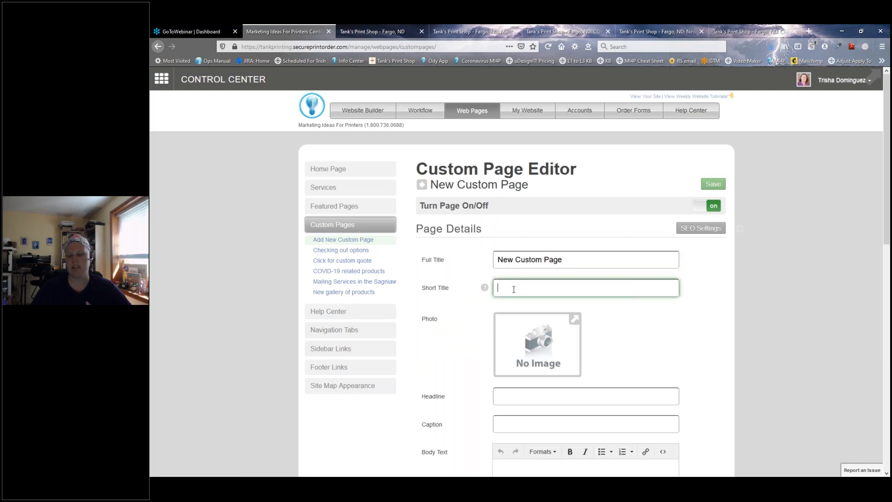
scroll(514, 289, "down", 2)
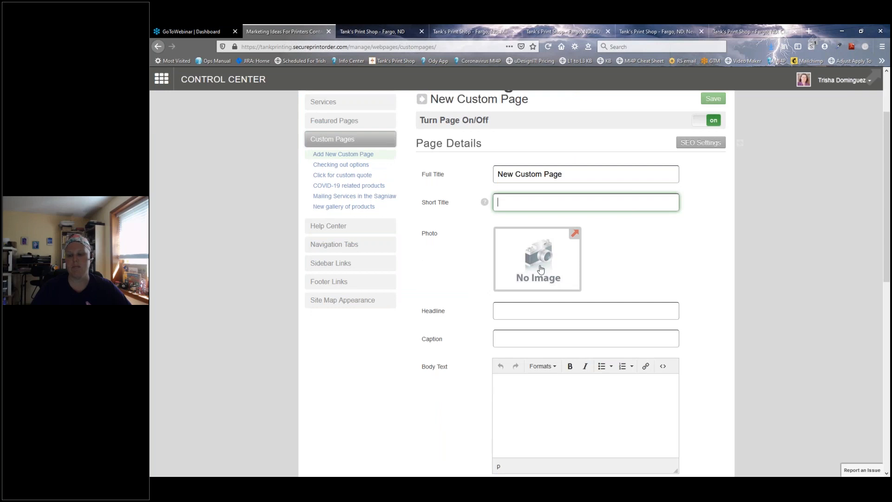
left_click(562, 173)
key("ctrl+a")
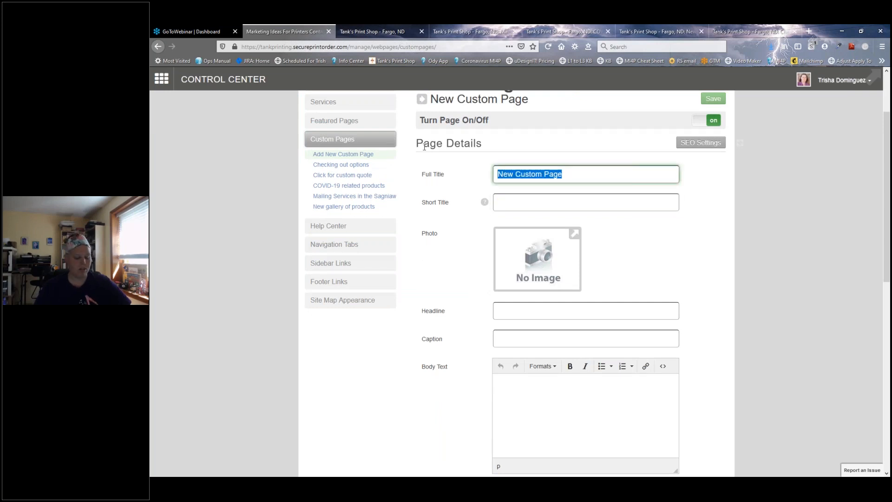
type("Thursday Webin")
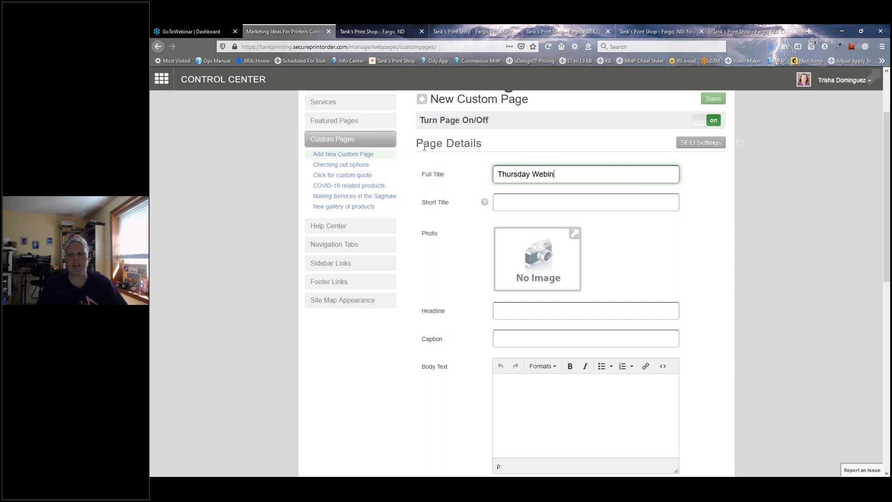
type("ar Test Page")
left_click(516, 200)
type("Test Short Title")
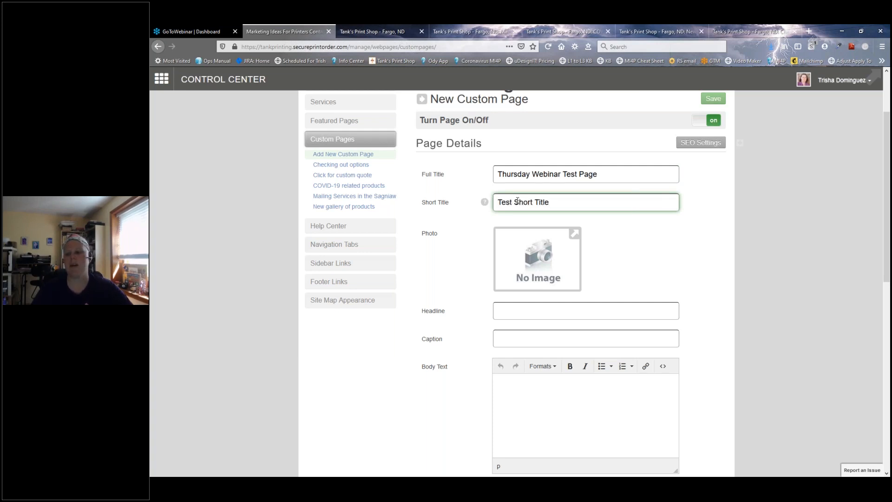
Step: Upload MI4P.jpg from the desktop's "Photos for websites" folder and use it as the page's photo
left_click(539, 249)
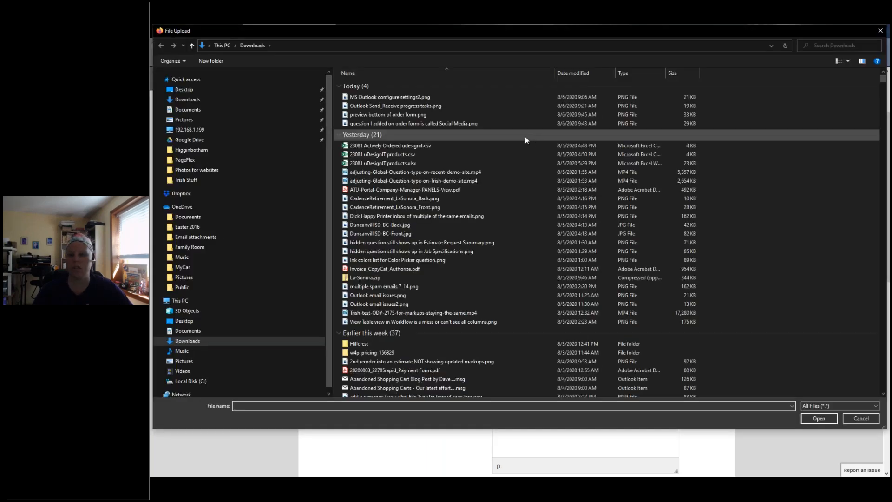
left_click(184, 320)
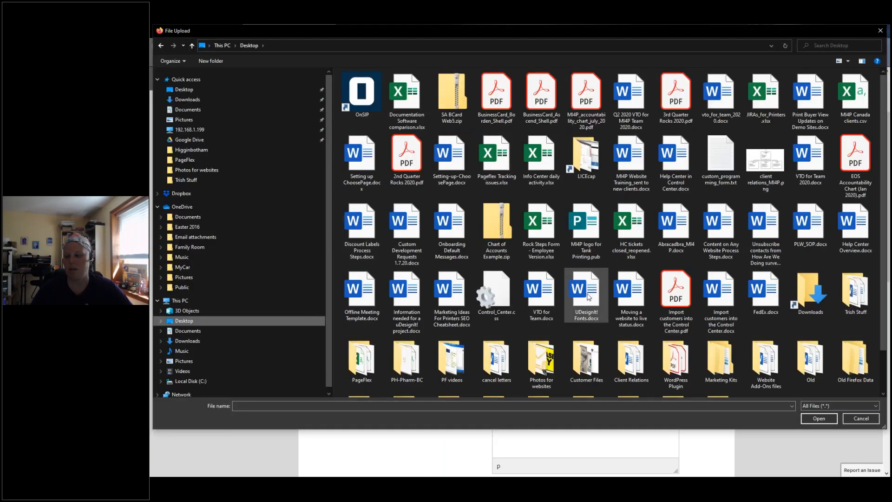
scroll(586, 297, "down", 1)
double_click(539, 316)
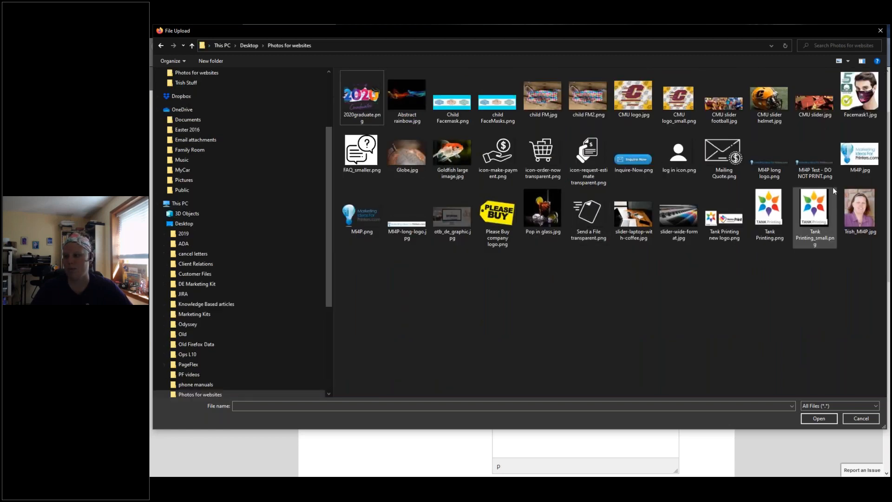
double_click(858, 160)
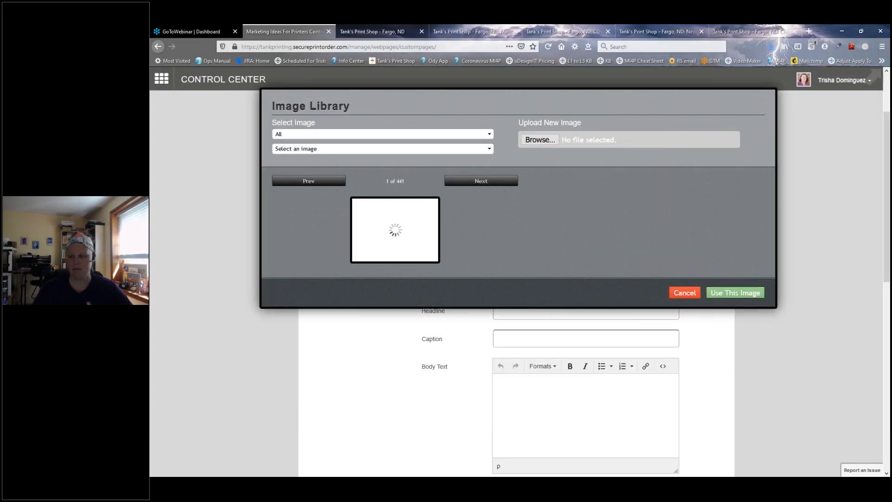
left_click(729, 338)
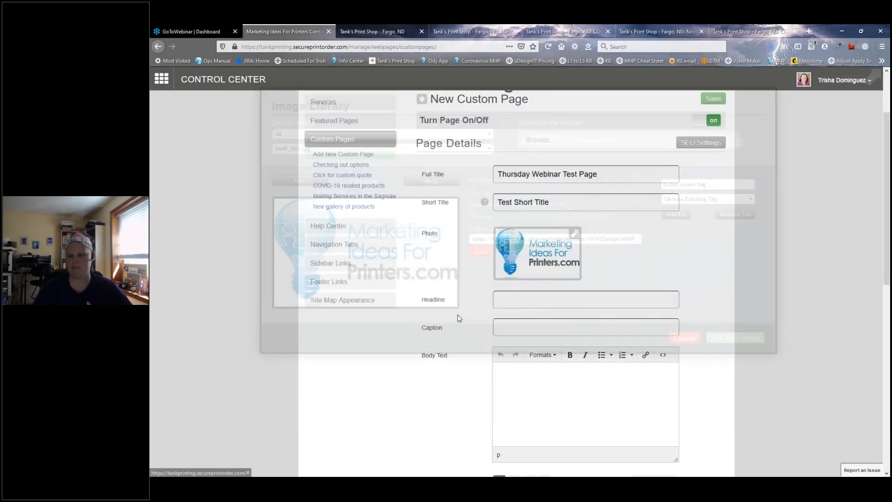
Step: Preview page formats 2, 3 and 4 for the custom page, and return to format 1
scroll(469, 260, "down", 2)
left_click(521, 215)
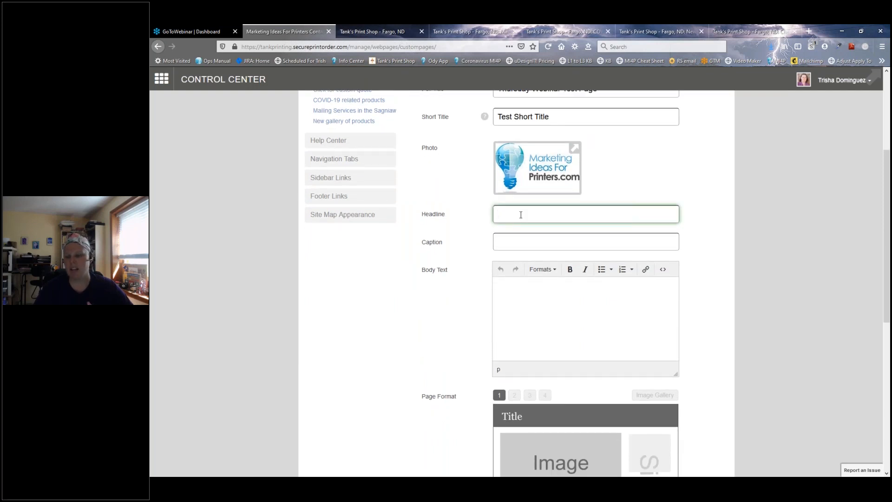
scroll(470, 325, "down", 3)
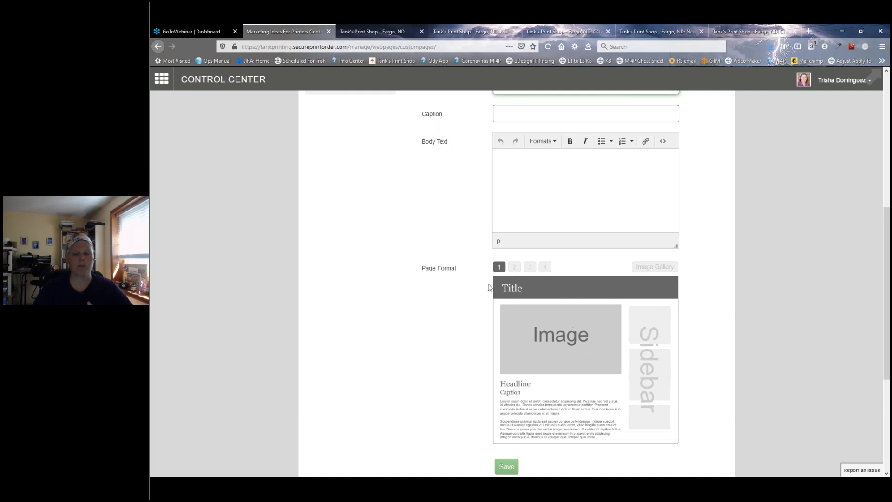
left_click(514, 269)
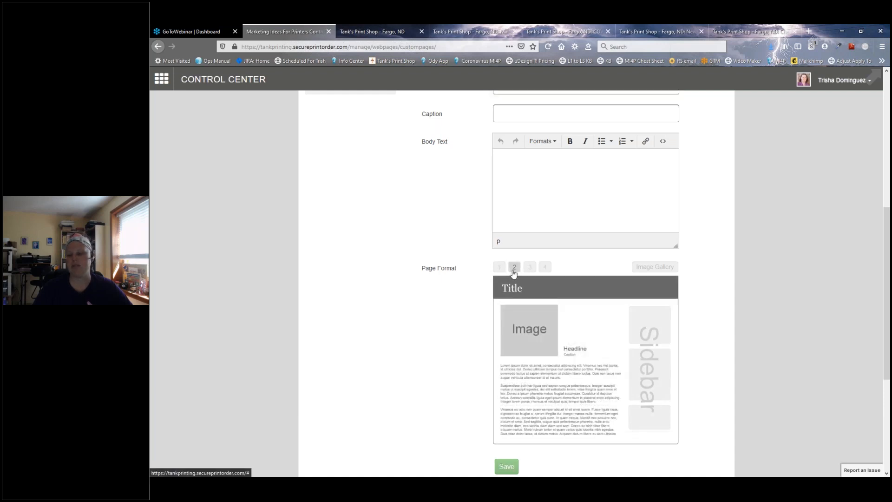
left_click(530, 269)
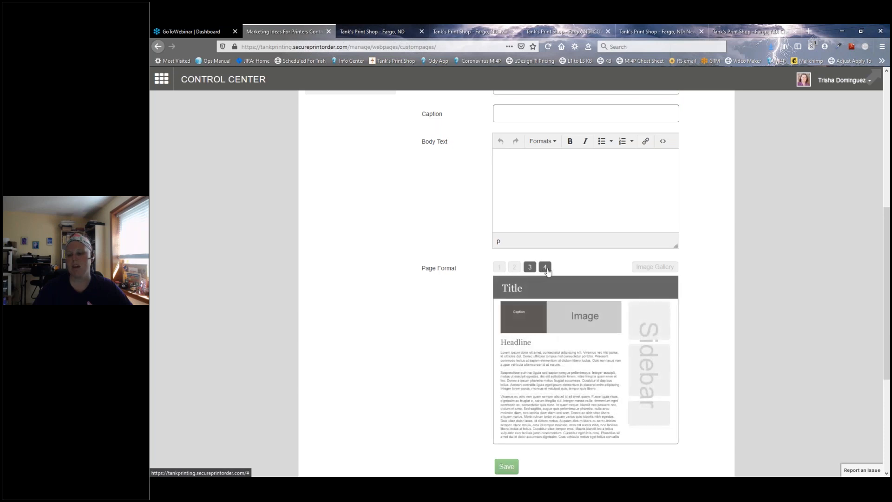
left_click(545, 269)
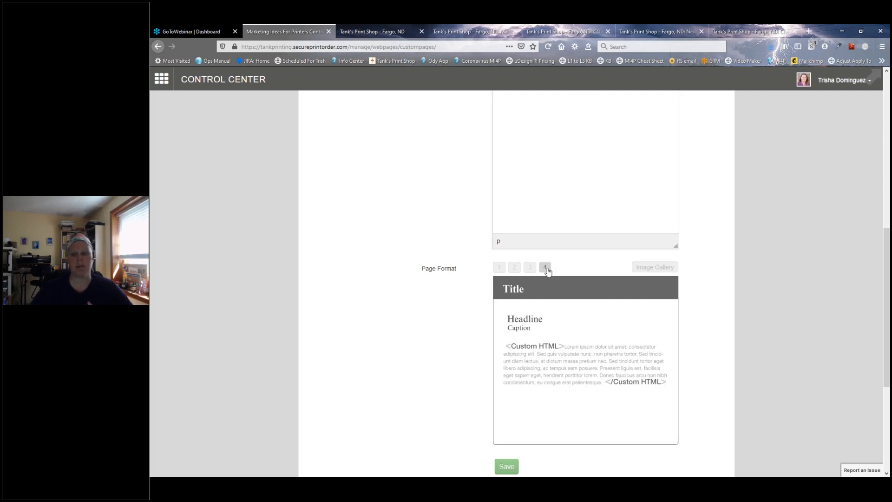
left_click(500, 269)
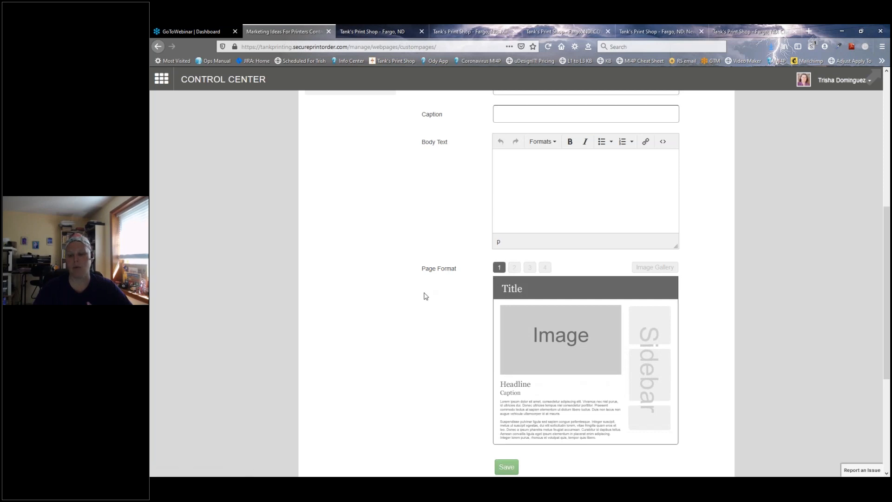
Step: Set the headline to "Welcome!" and the caption to "Thank you for joining us today!"
scroll(405, 298, "up", 5)
left_click(511, 342)
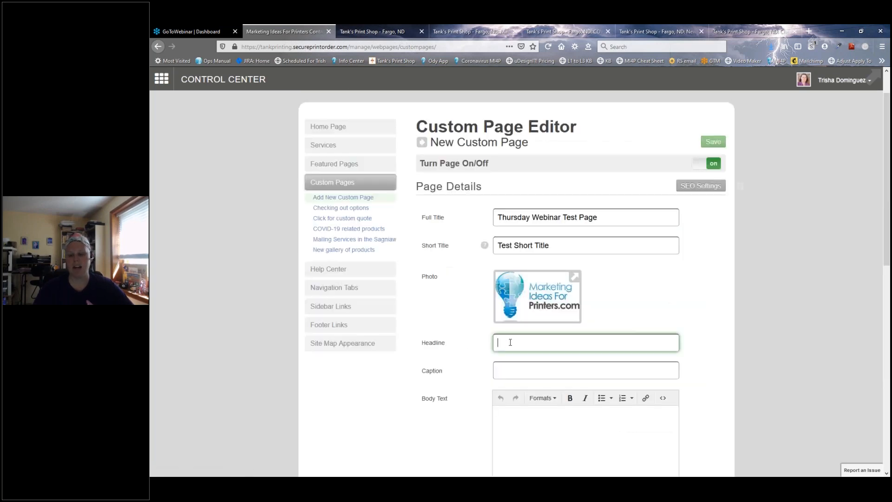
type("Welcome!")
key("Tab")
type("Thank ")
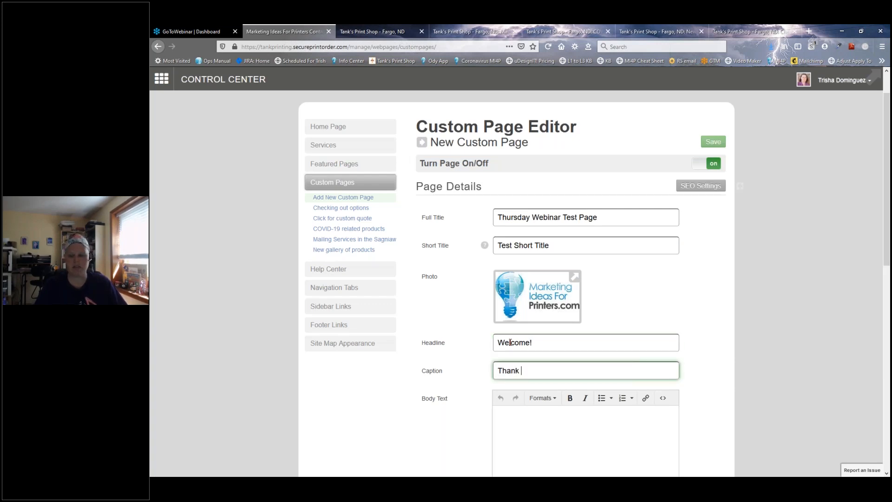
type("you for joinging us today!")
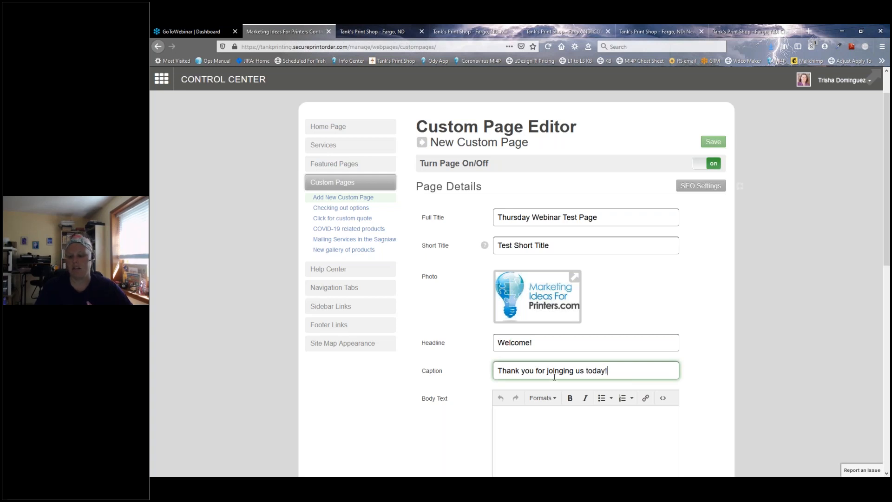
key("BackSpace")
Step: Enter the body text "August is already here- where is summer going? Let's party!" for the custom page
scroll(541, 364, "down", 2)
left_click(512, 340)
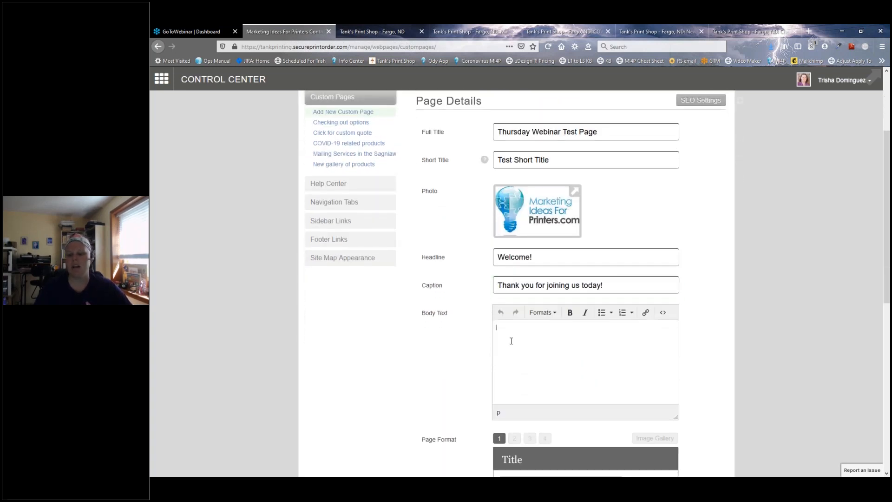
scroll(515, 337, "down", 1)
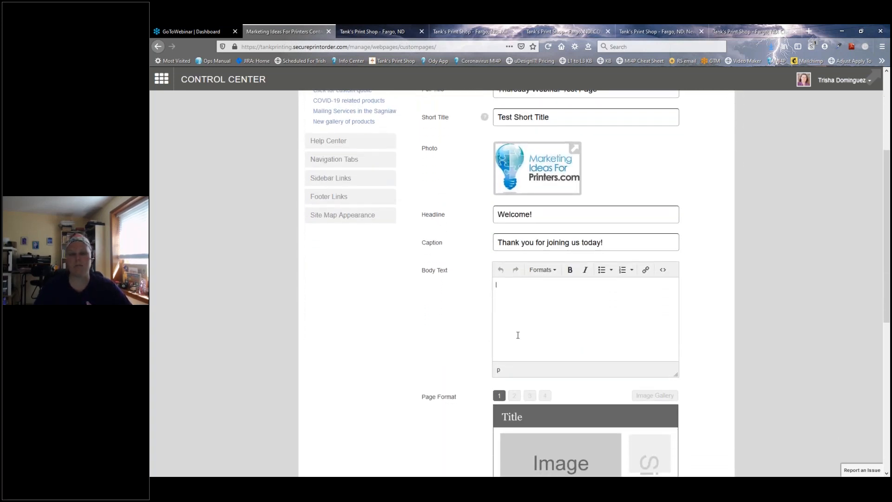
left_click(554, 273)
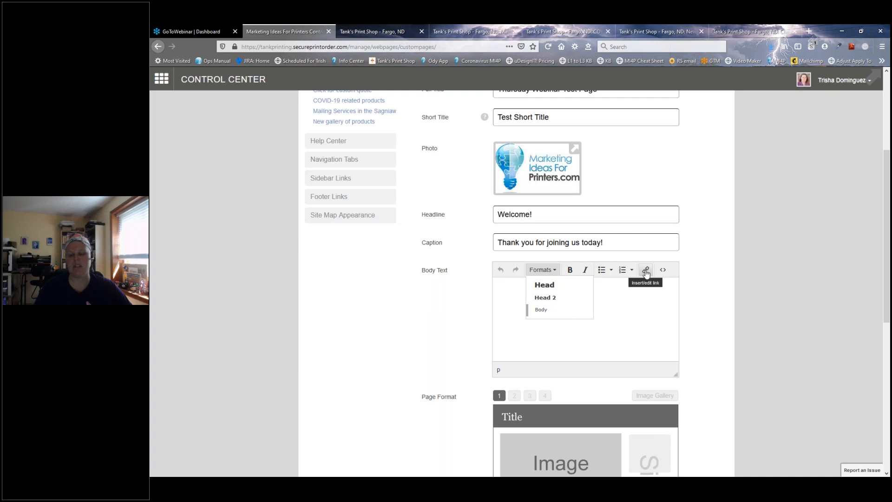
left_click(497, 289)
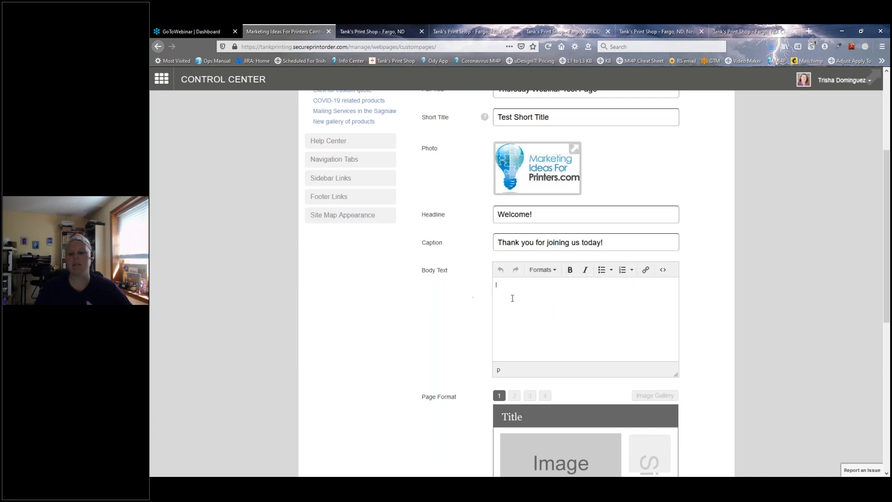
type("Tet")
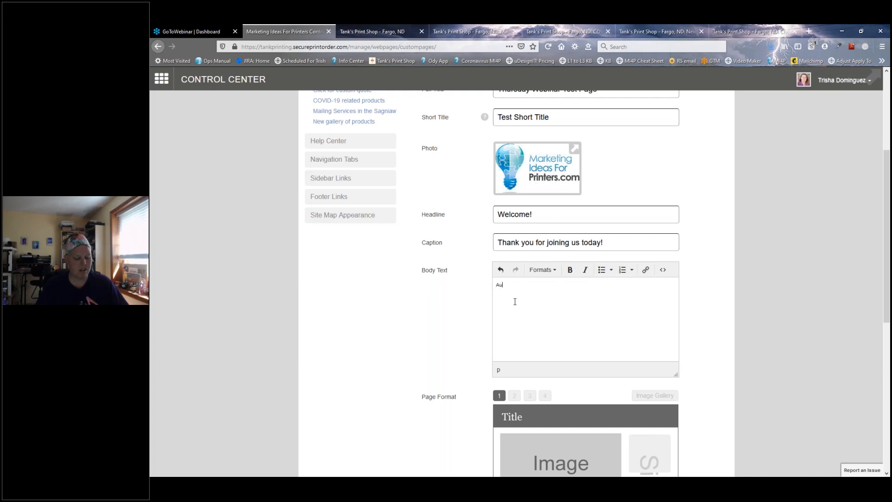
type("August is already here- ")
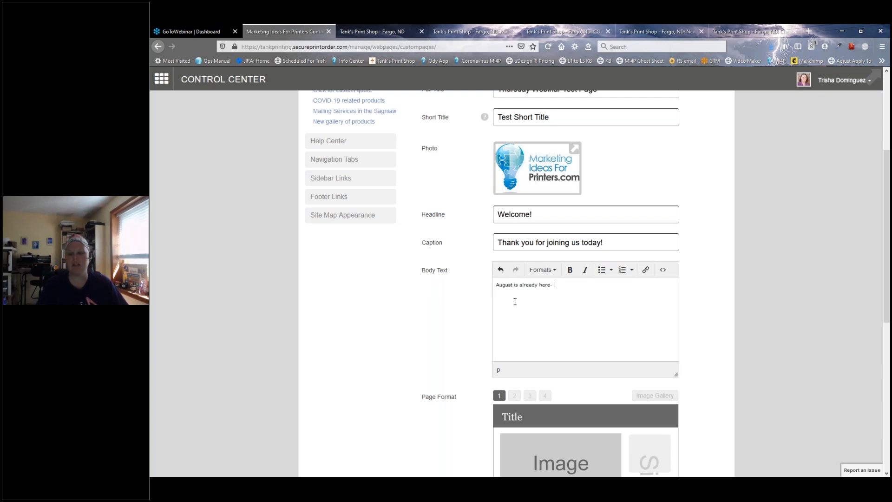
type("where is summer going? Let's party!")
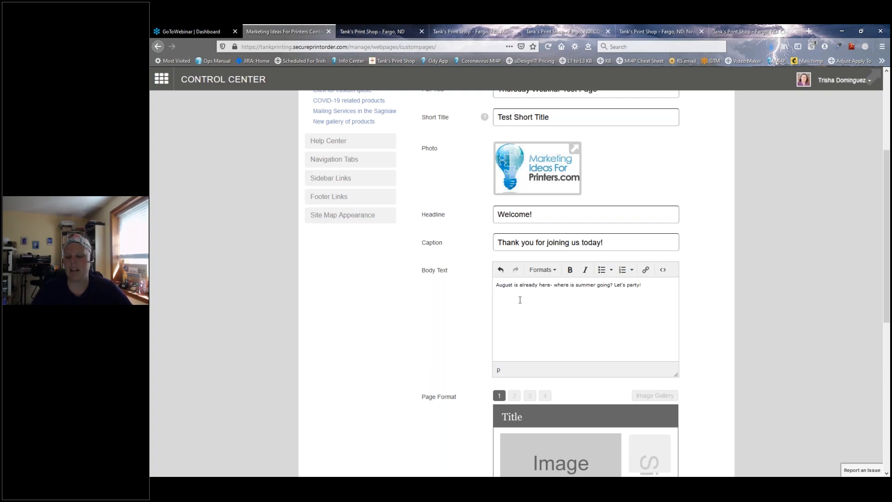
Step: Save the new custom page, and switch the page off and back on
scroll(525, 298, "down", 2)
scroll(405, 296, "down", 4)
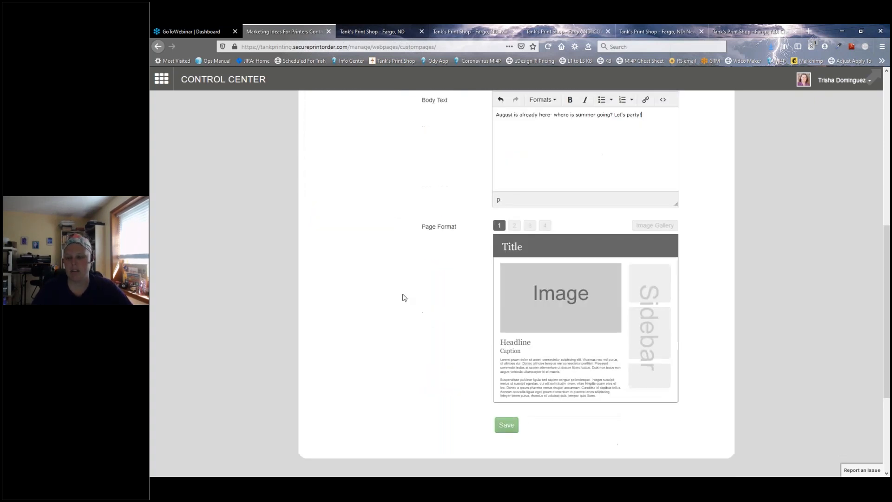
scroll(409, 299, "up", 10)
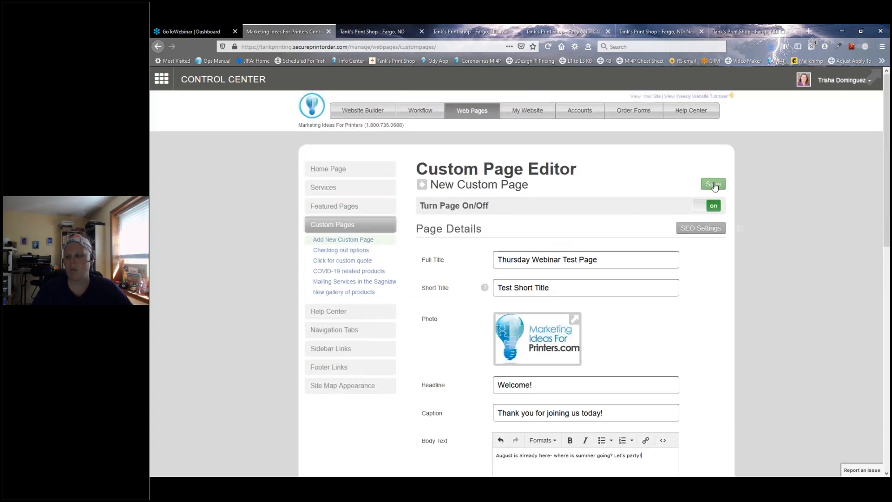
left_click(713, 185)
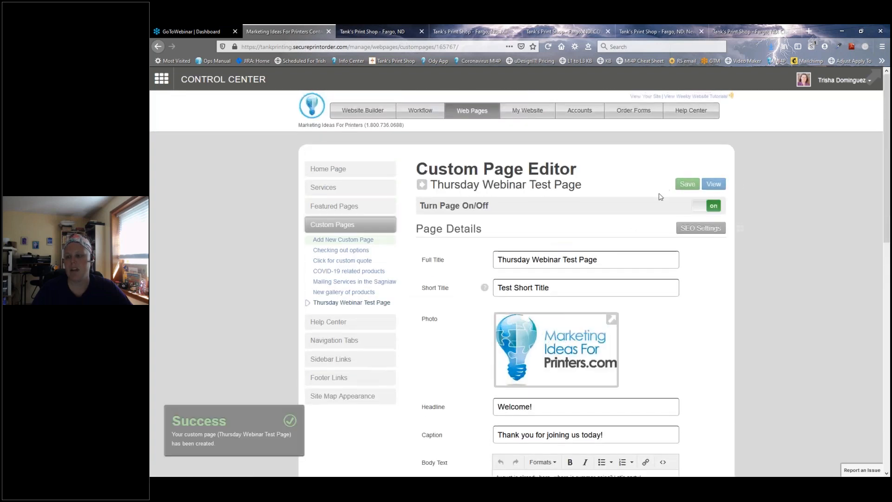
left_click(702, 209)
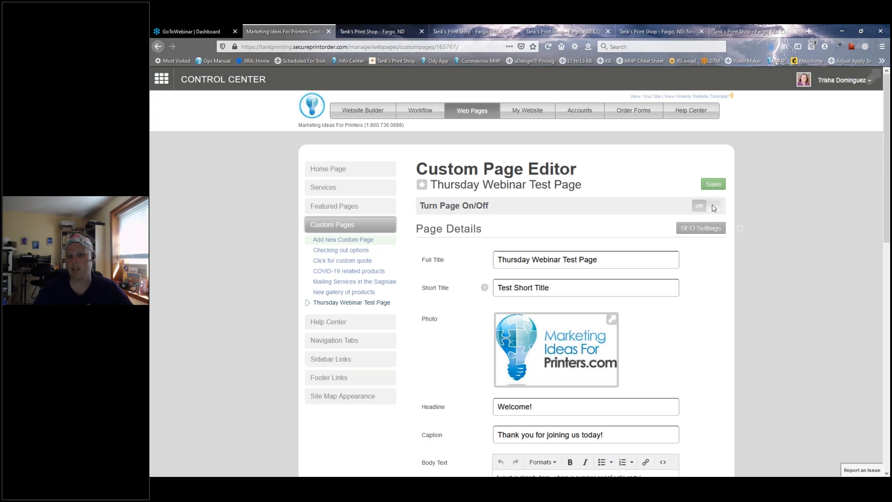
left_click(702, 208)
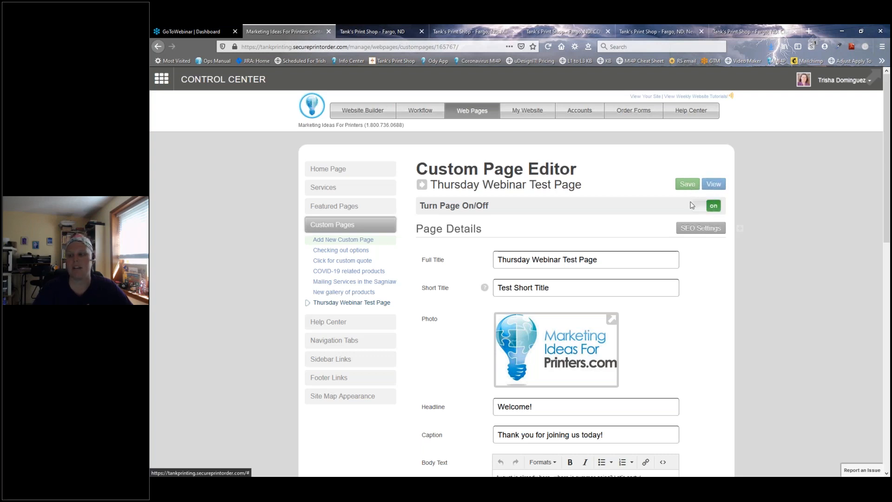
Step: View the live Thursday Webinar Test Page, check its title and body text, and return to the page editor
left_click(713, 183)
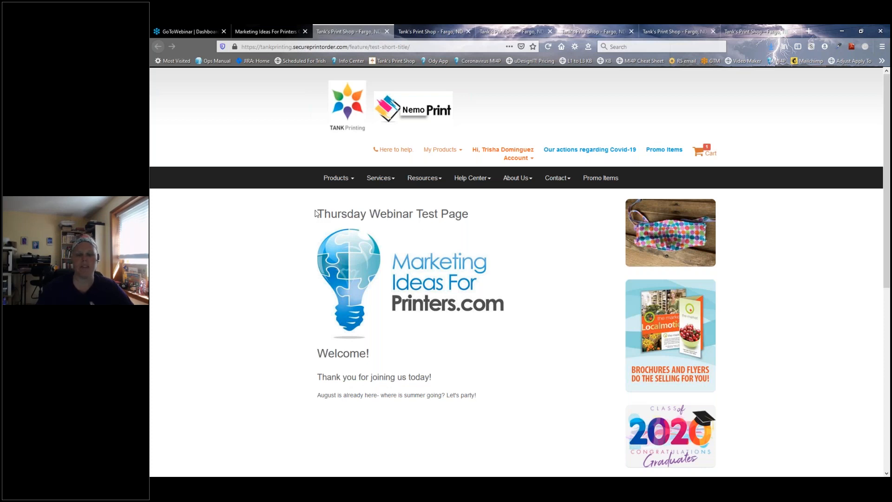
left_click_drag(317, 213, 463, 215)
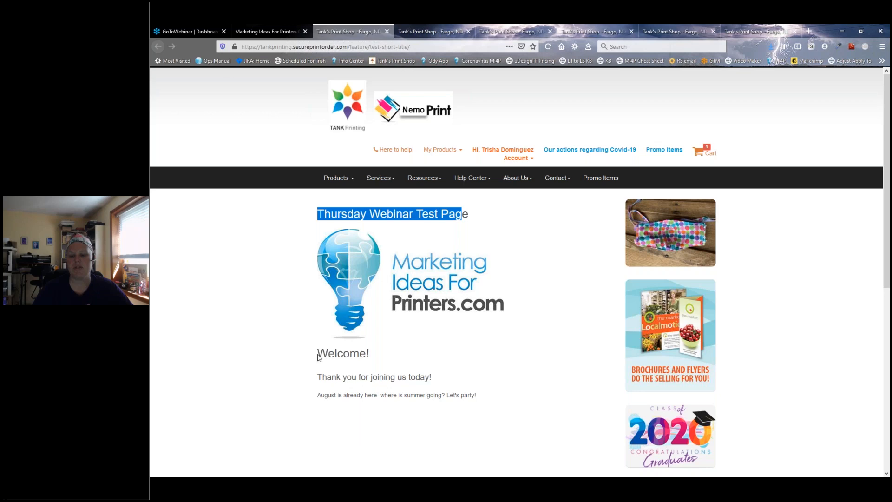
key("ctrl+shift+Tab")
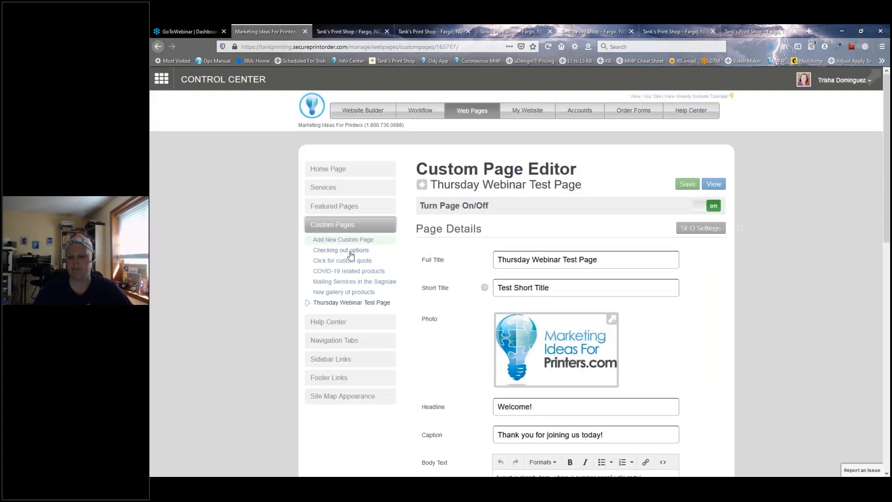
left_click(330, 32)
left_click_drag(321, 396, 436, 410)
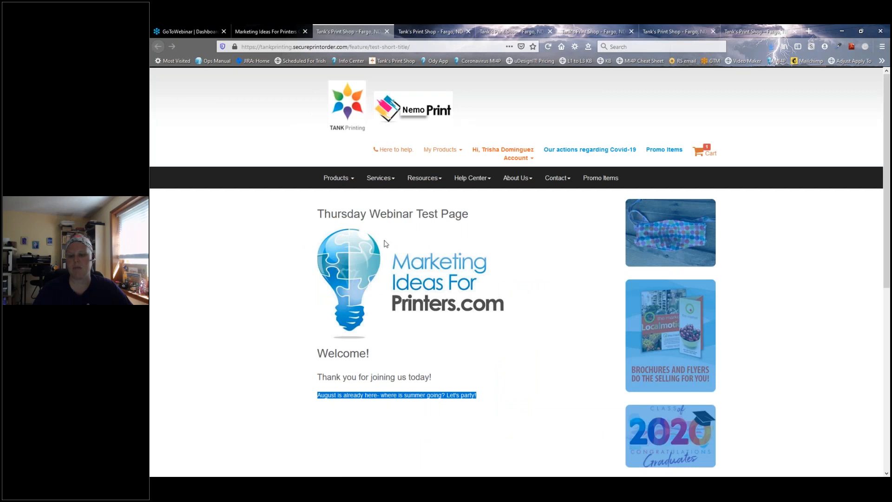
left_click(258, 32)
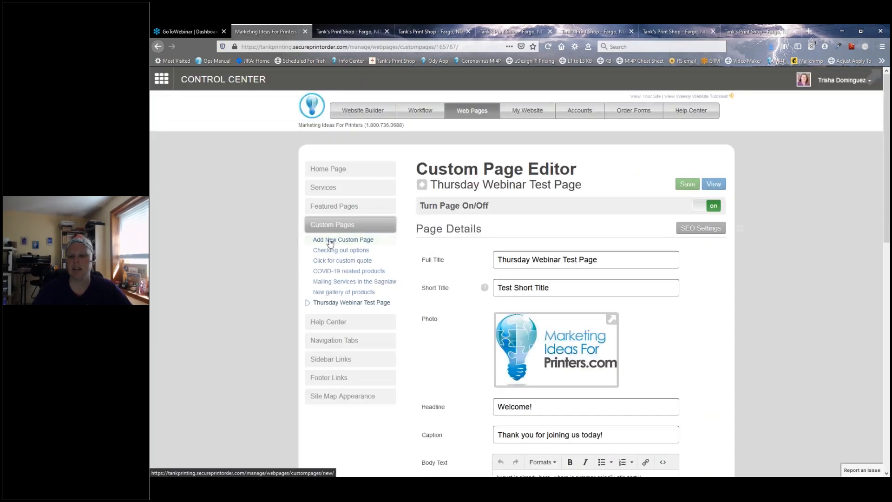
Step: Show the list of all custom pages, and open the live website in a new tab to check its About Us menu
left_click(327, 226)
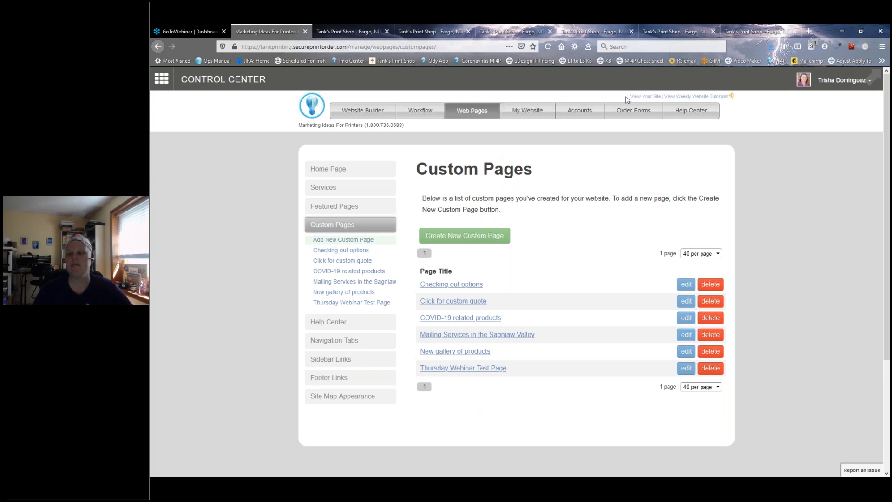
right_click(643, 96)
left_click(662, 102)
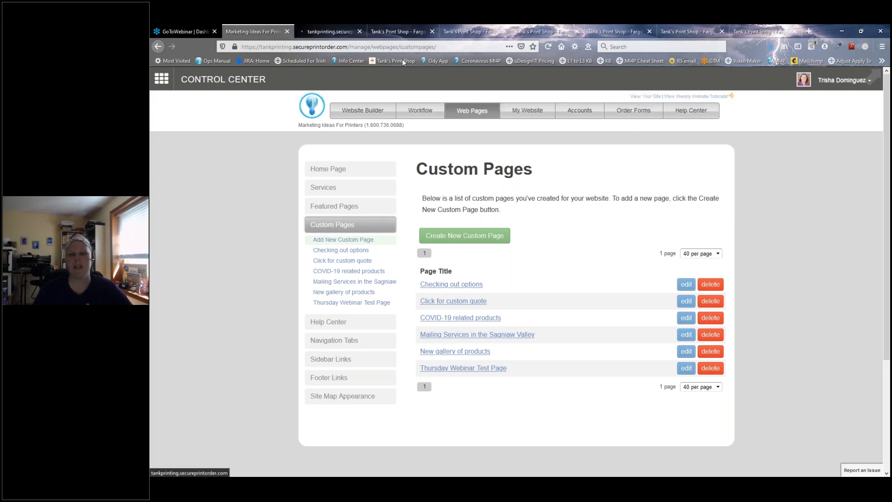
left_click(328, 32)
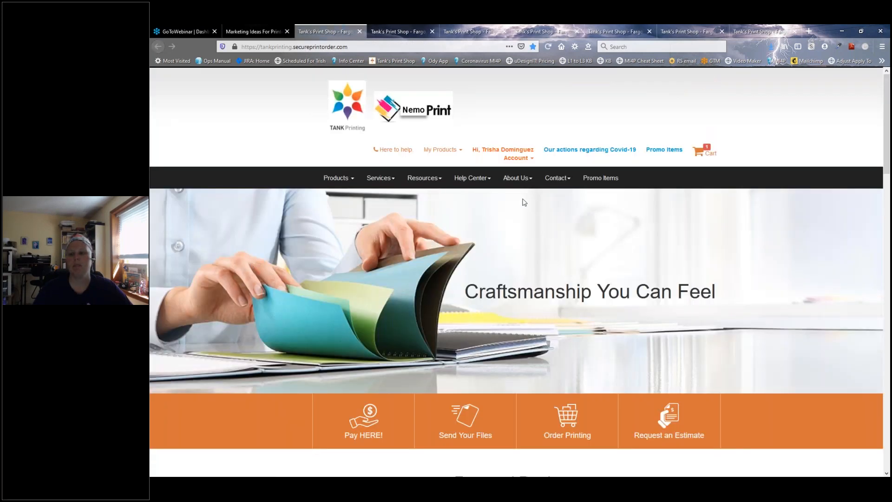
left_click(532, 185)
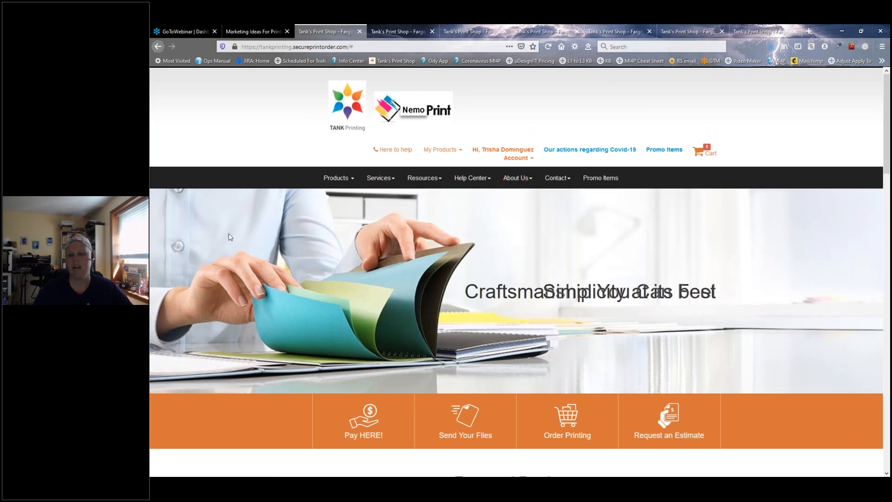
Step: Examine the live home page's featured products, promotional boxes and footer link columns as places for linking a custom page
scroll(229, 234, "down", 3)
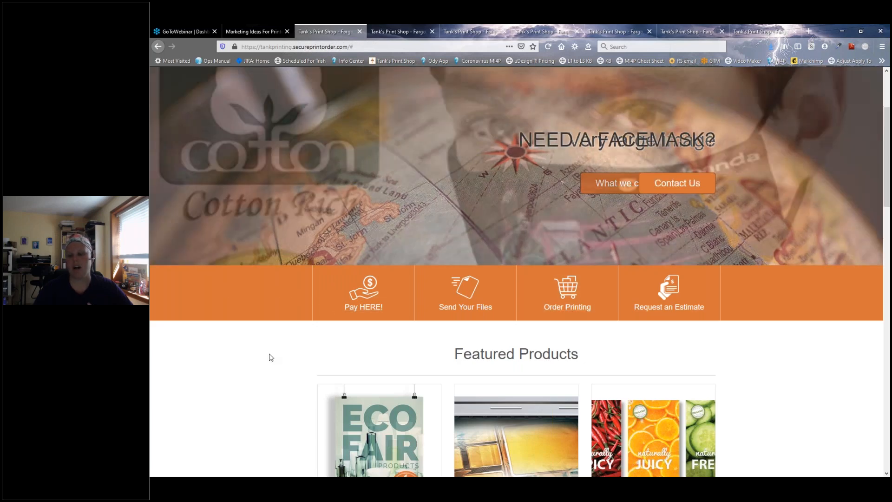
scroll(271, 357, "down", 10)
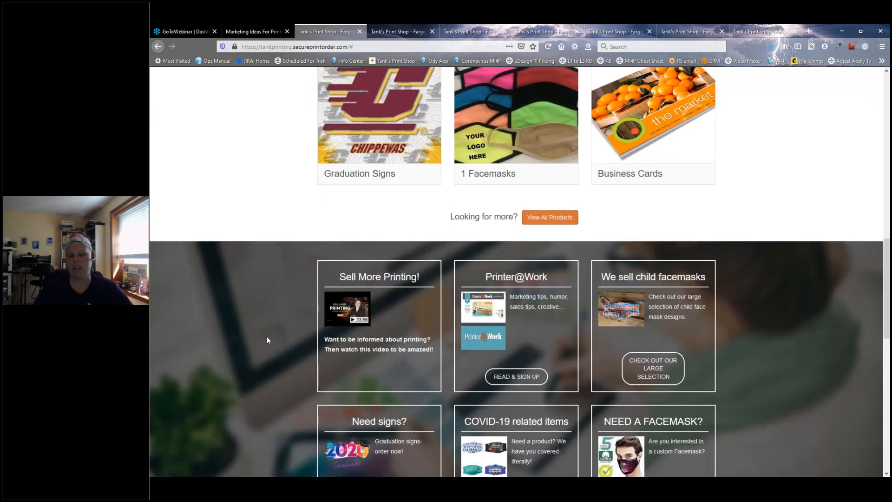
scroll(267, 337, "down", 1)
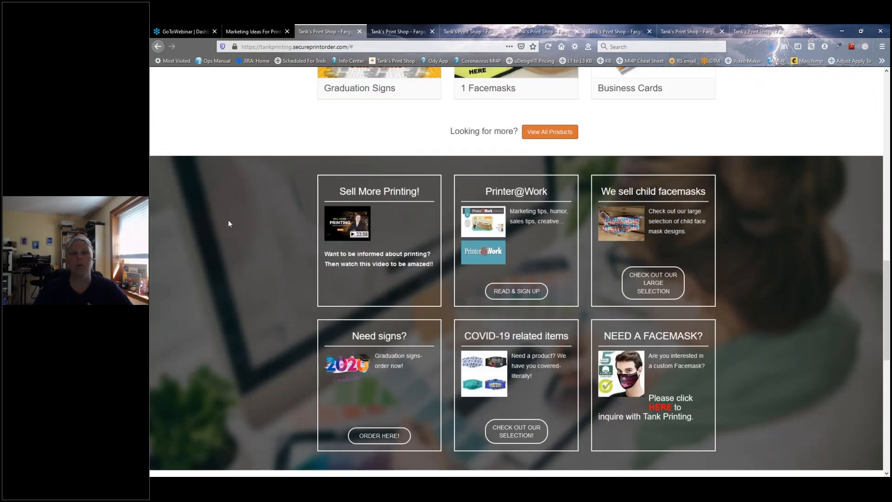
scroll(237, 241, "down", 7)
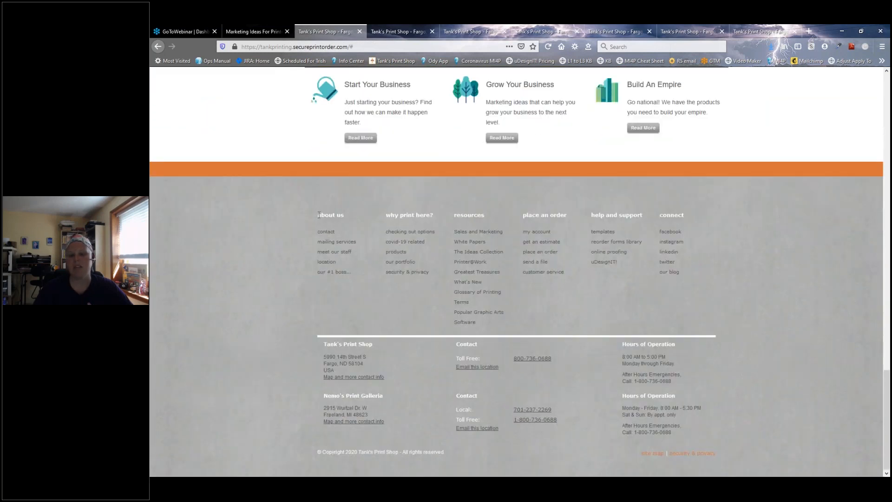
left_click_drag(319, 215, 434, 215)
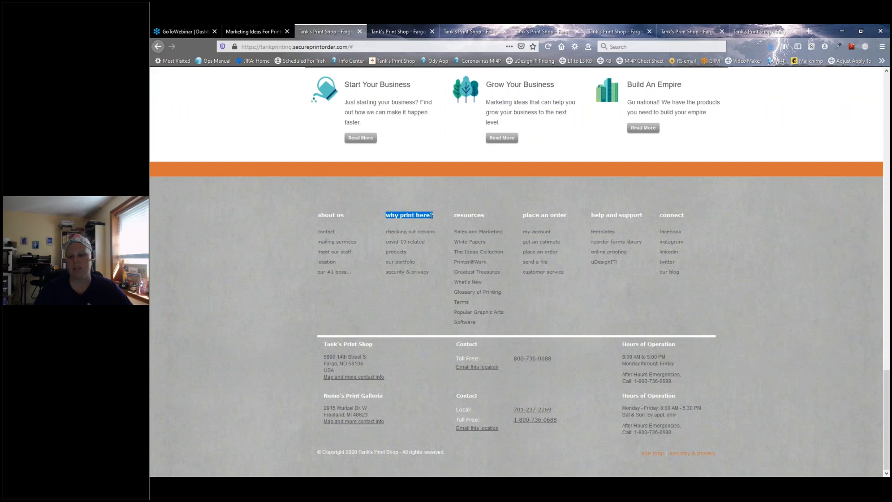
left_click(258, 276)
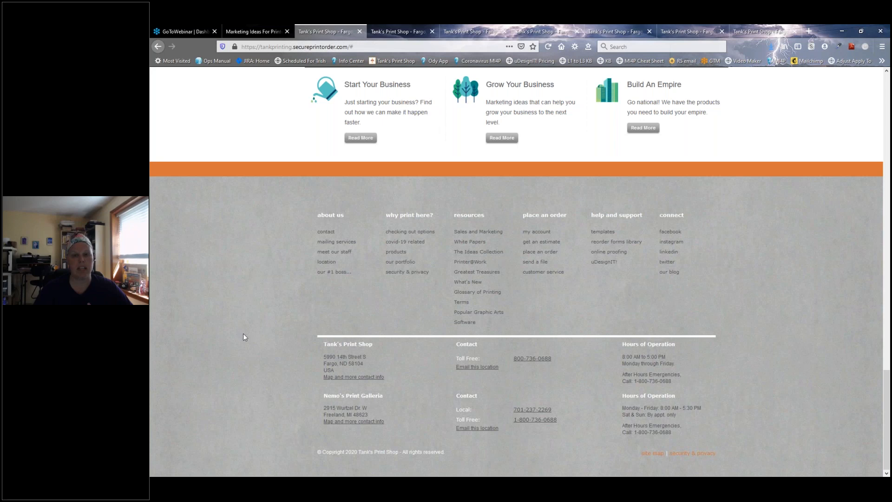
scroll(247, 343, "up", 15)
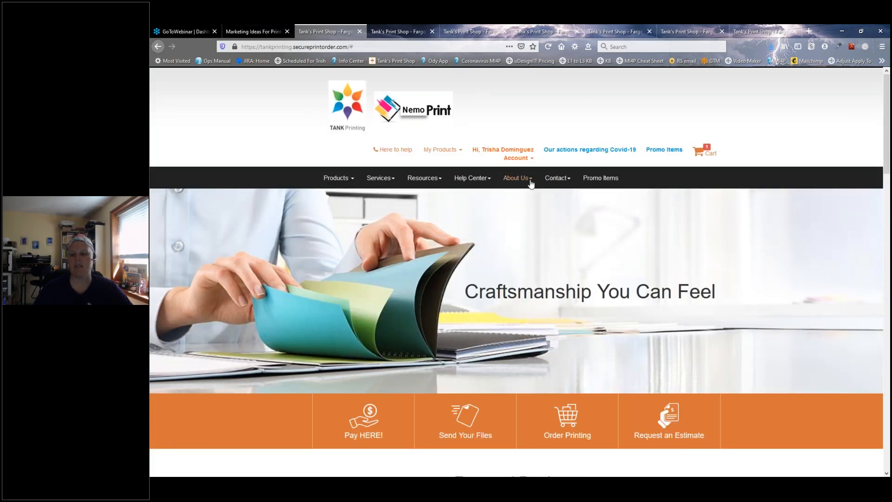
Step: In the Control Center, open the About Us navigation tab settings at the list of selectable page links
left_click(242, 32)
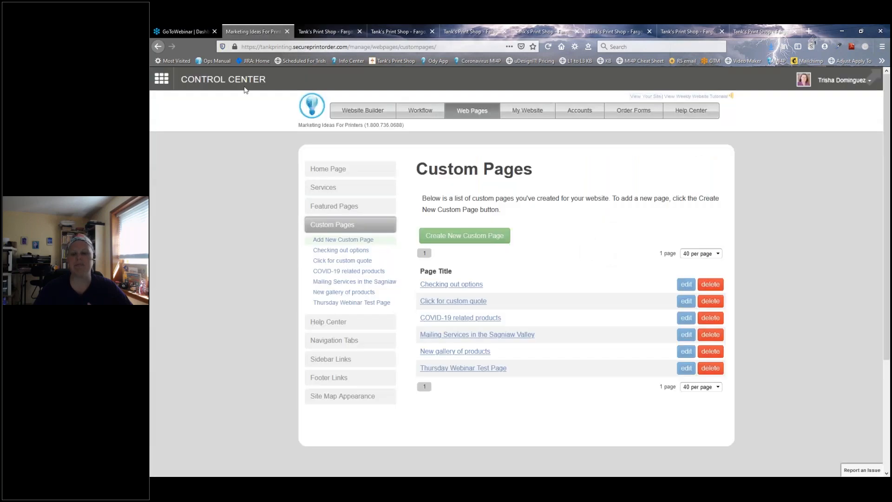
left_click(323, 343)
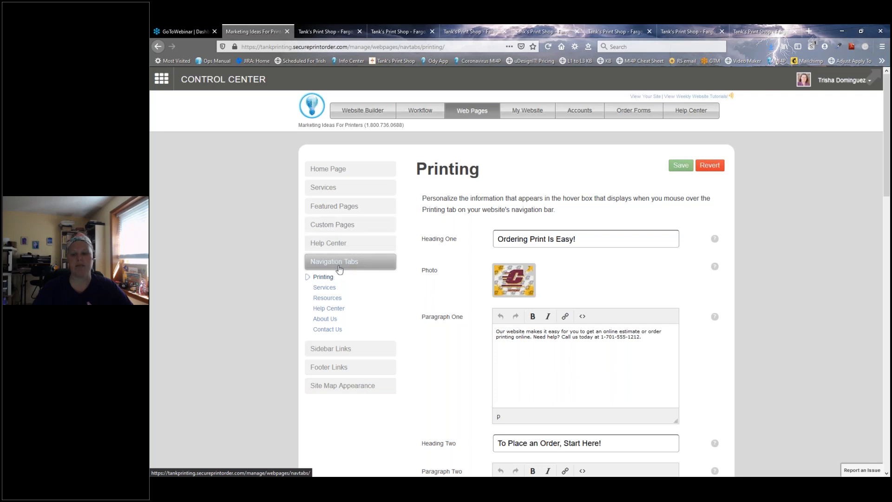
left_click(324, 320)
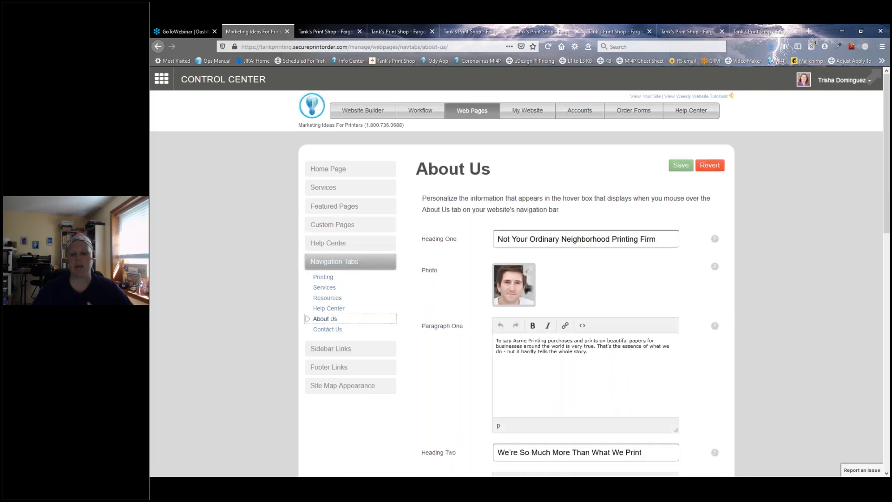
scroll(451, 359, "down", 10)
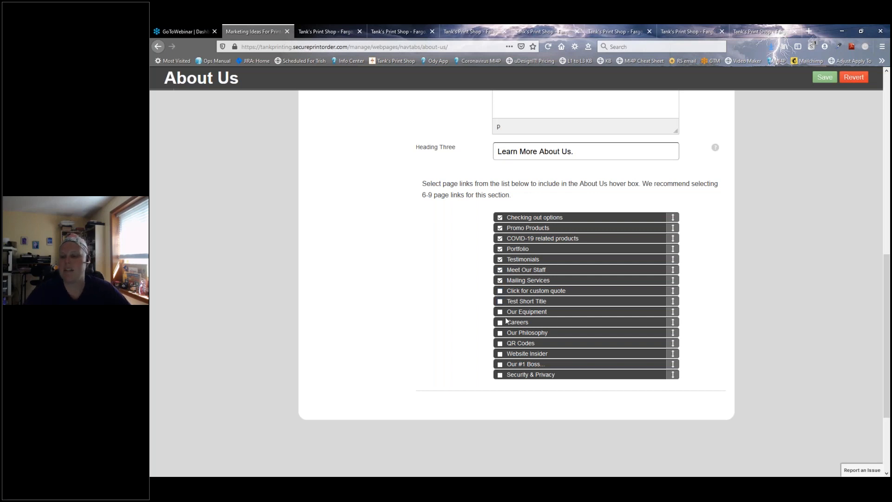
Step: Compare the live test page with the live home page, and return to the About Us page links
left_click(328, 30)
left_click(396, 31)
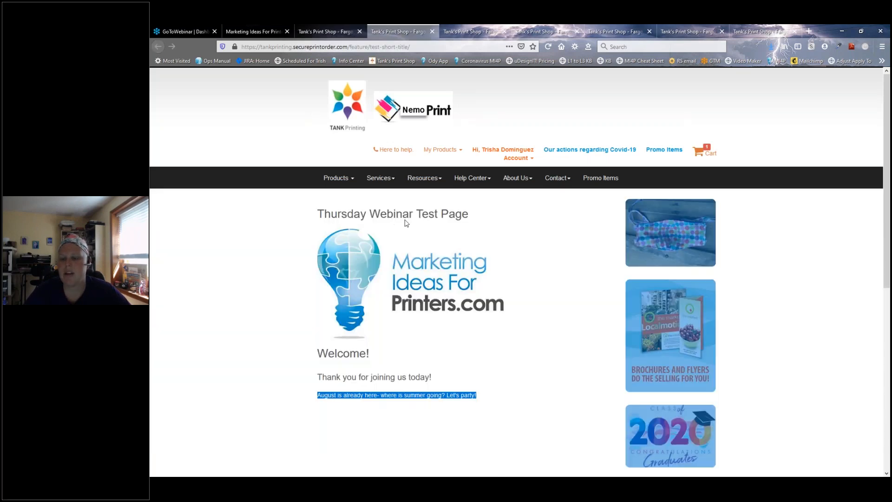
left_click(327, 31)
left_click(382, 31)
left_click(325, 31)
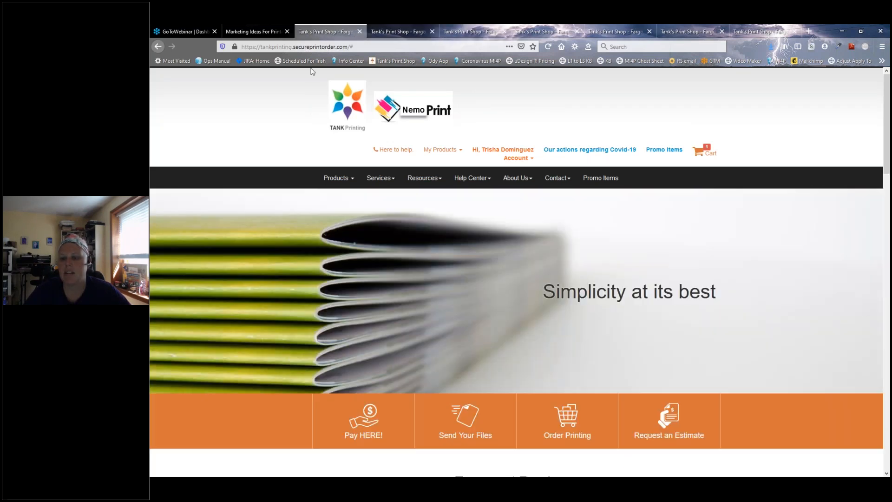
left_click(272, 31)
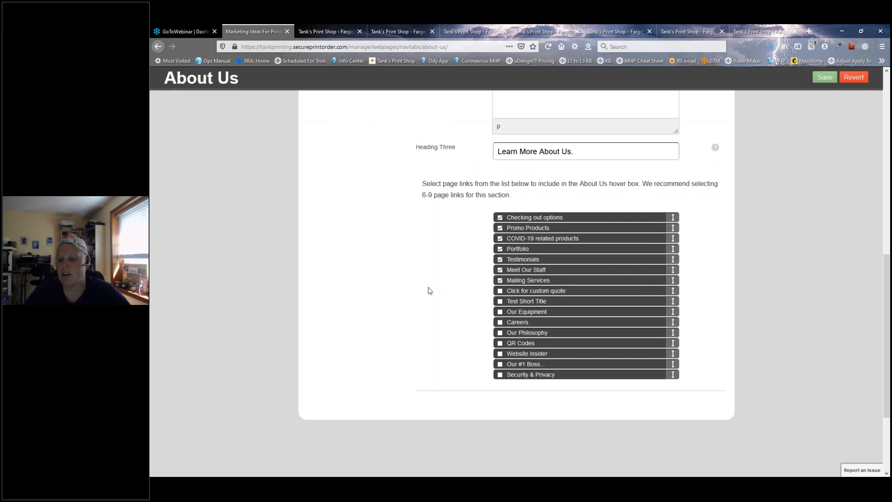
Step: Open the Thursday Webinar Test Page in the Custom Page Editor, save it, and return to the About Us navigation tab's page links
scroll(426, 291, "up", 15)
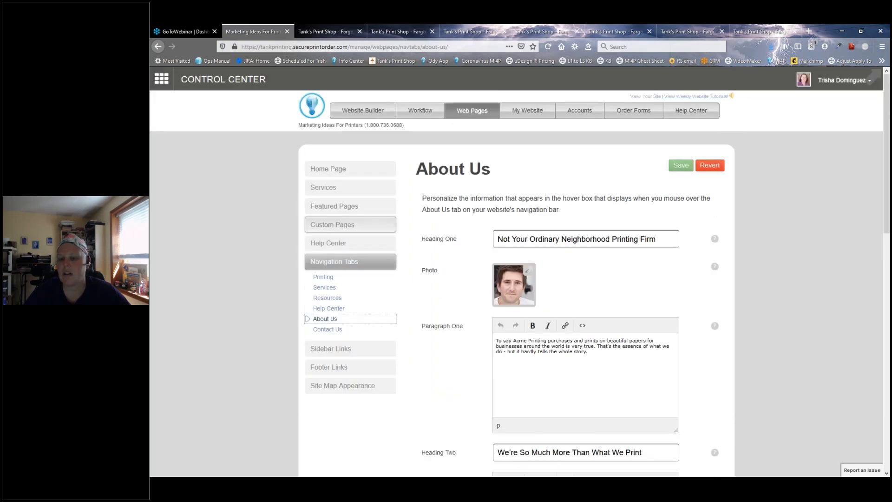
left_click(328, 226)
left_click(342, 302)
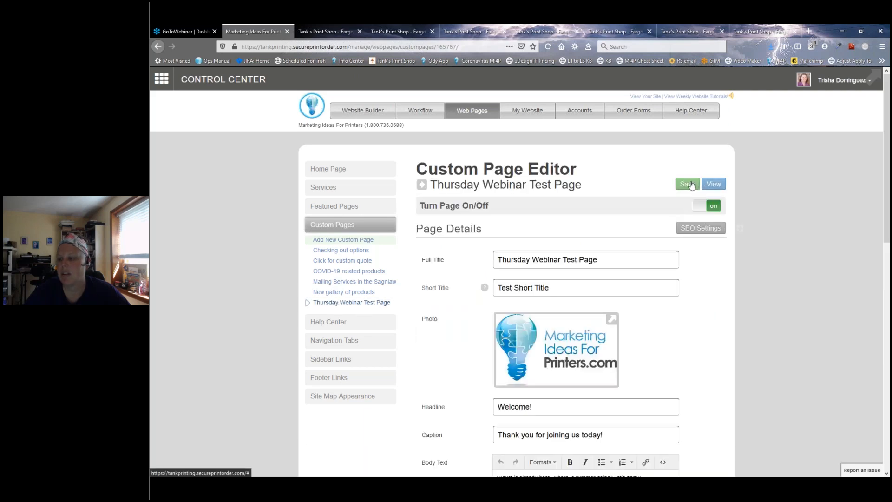
left_click(328, 341)
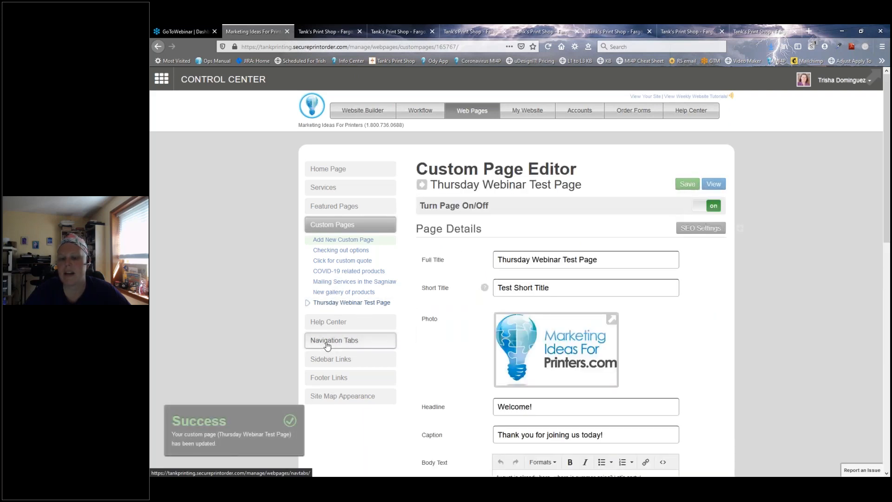
left_click(324, 319)
scroll(446, 288, "down", 10)
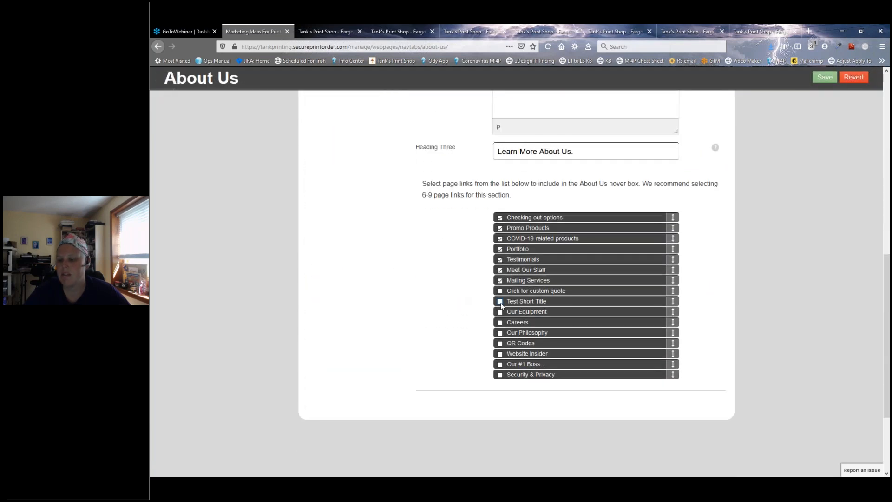
Step: View the live home page and test page, and select Test Short Title among the About Us page links
left_click(325, 31)
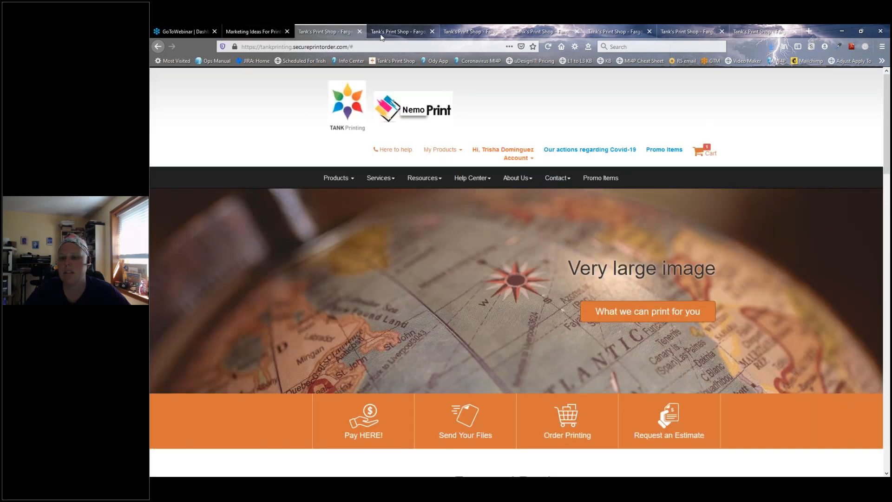
left_click(395, 31)
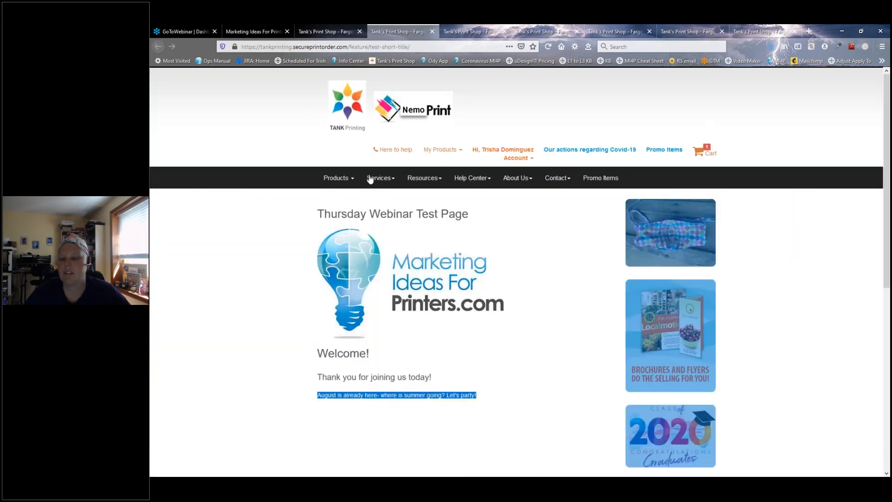
left_click(256, 34)
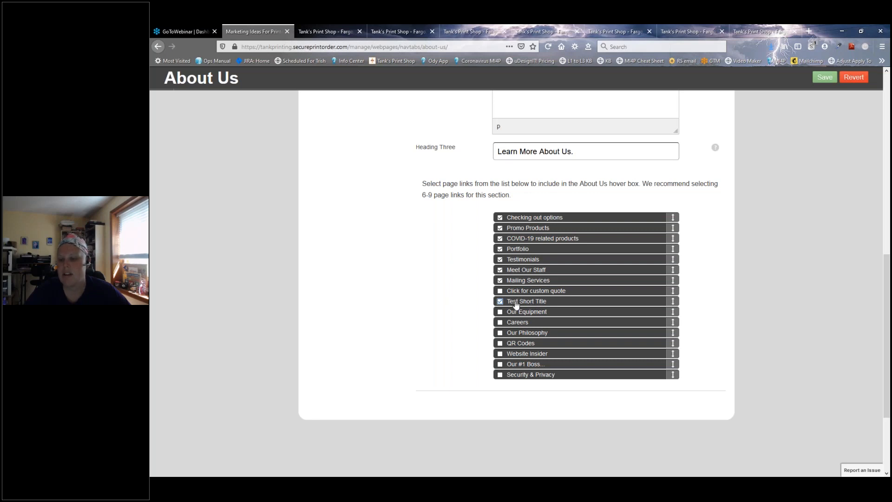
Step: Reopen the Thursday Webinar Test Page in the editor and read the help note for its Short Title field
scroll(434, 302, "up", 10)
left_click(317, 227)
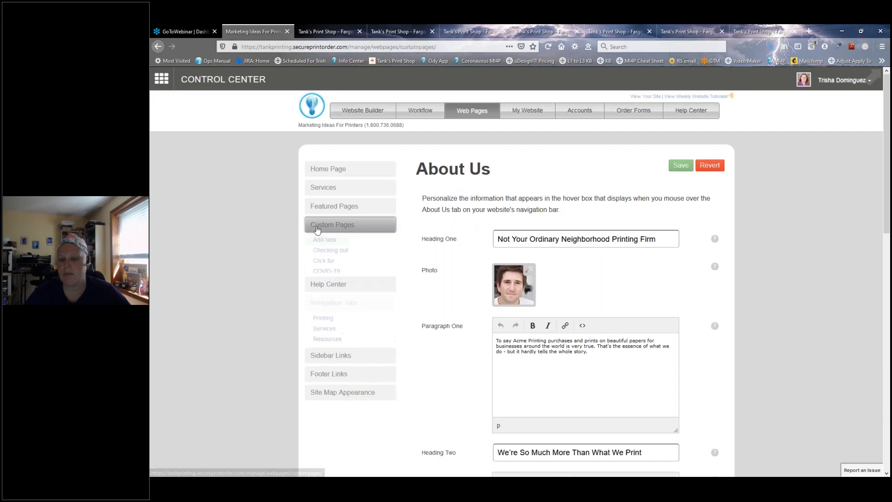
left_click(328, 303)
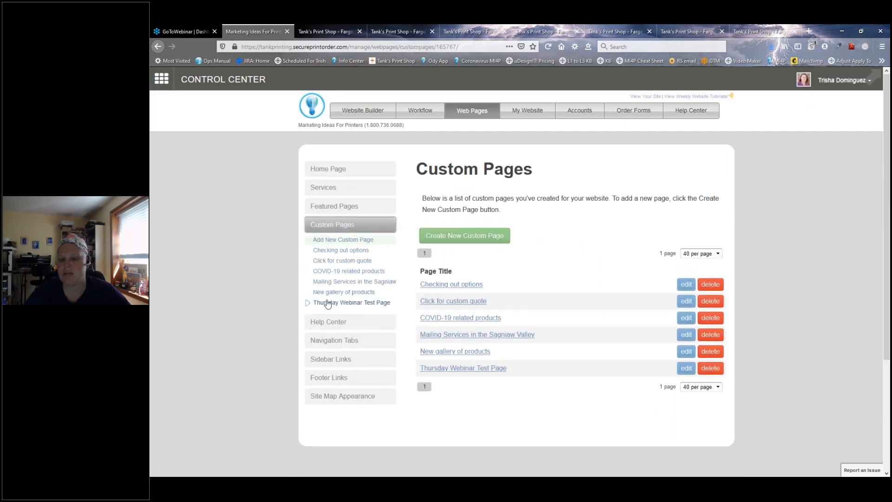
left_click_drag(559, 288, 466, 276)
left_click(552, 287)
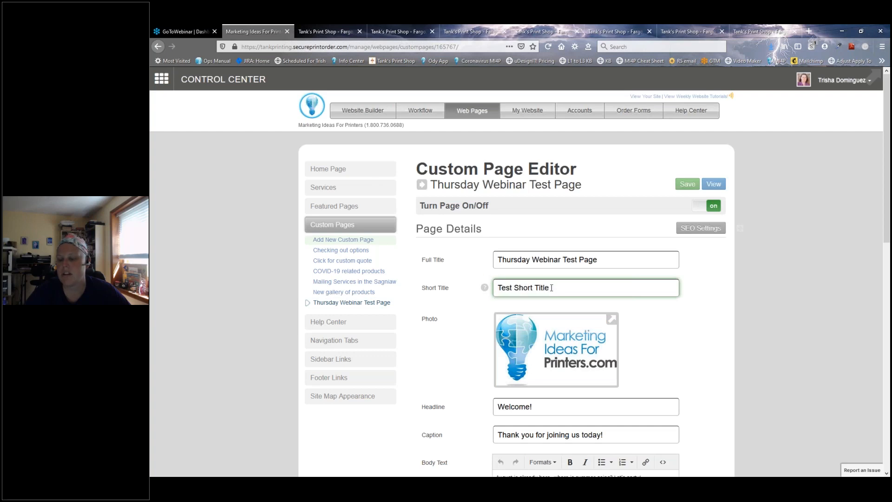
mouse_move(486, 288)
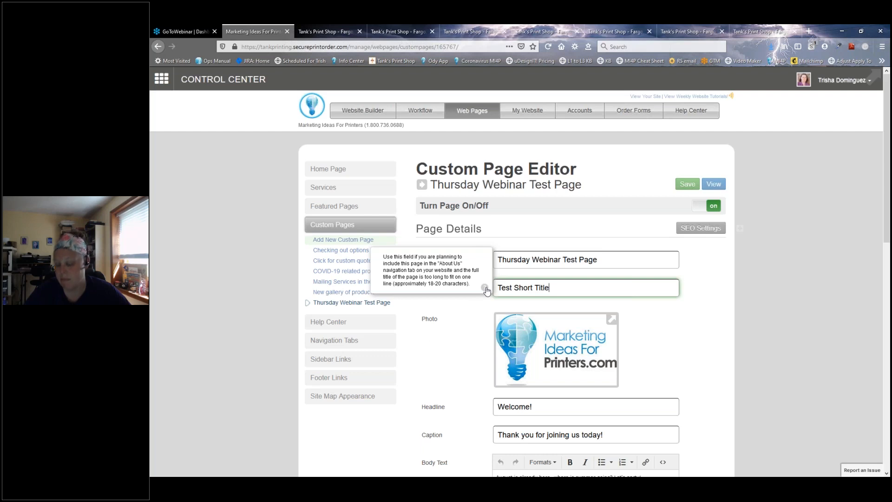
Step: Include Test Short Title in the About Us navigation tab's page links, move it to the top of the list, and save
left_click(342, 340)
left_click(325, 319)
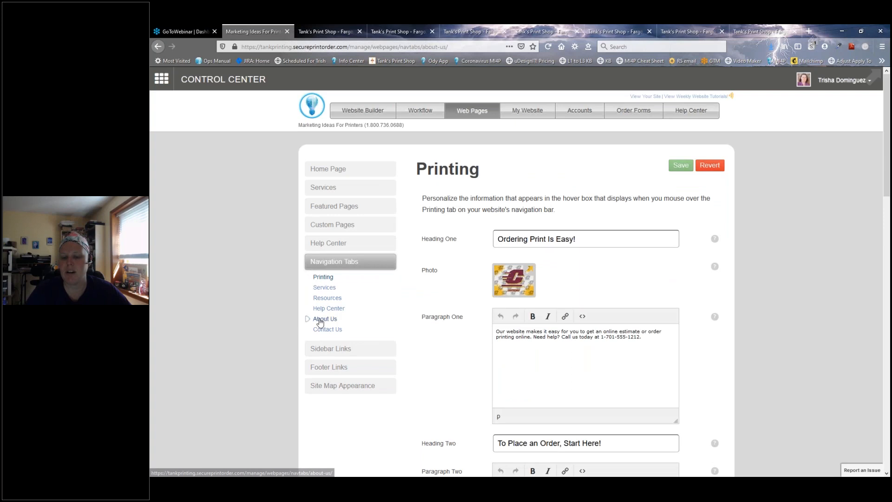
scroll(454, 329, "down", 10)
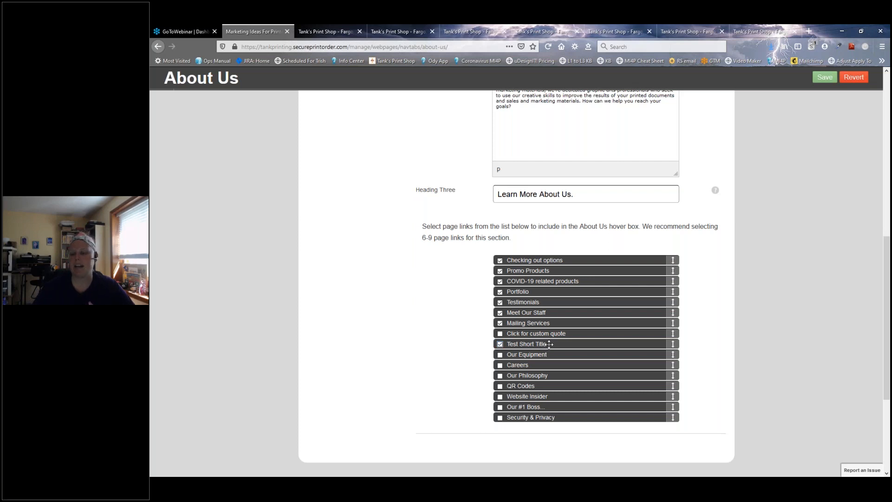
left_click_drag(549, 344, 546, 259)
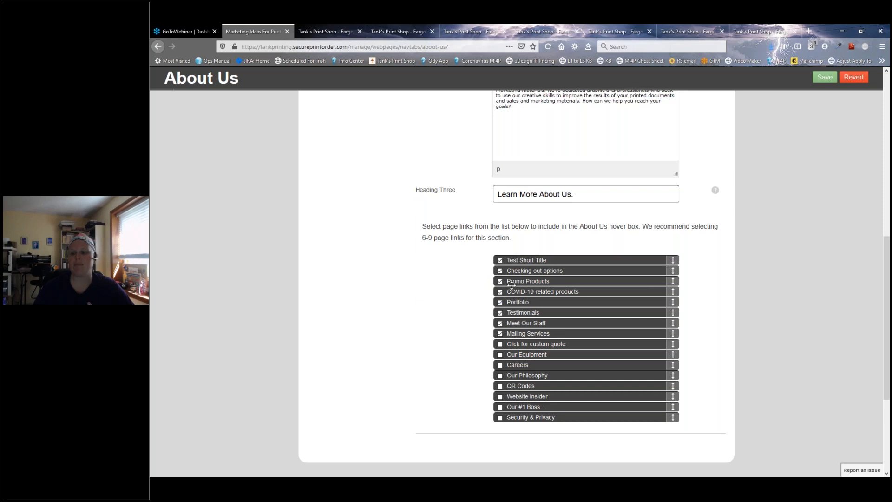
left_click(823, 79)
Step: Refresh the live website and open Test Short Title from its About Us menu
key("ctrl+Tab")
key("F5")
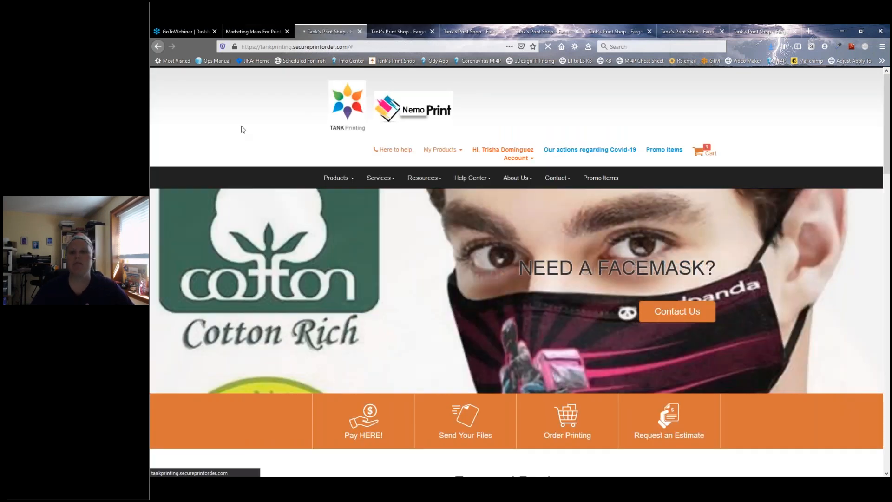
left_click(531, 181)
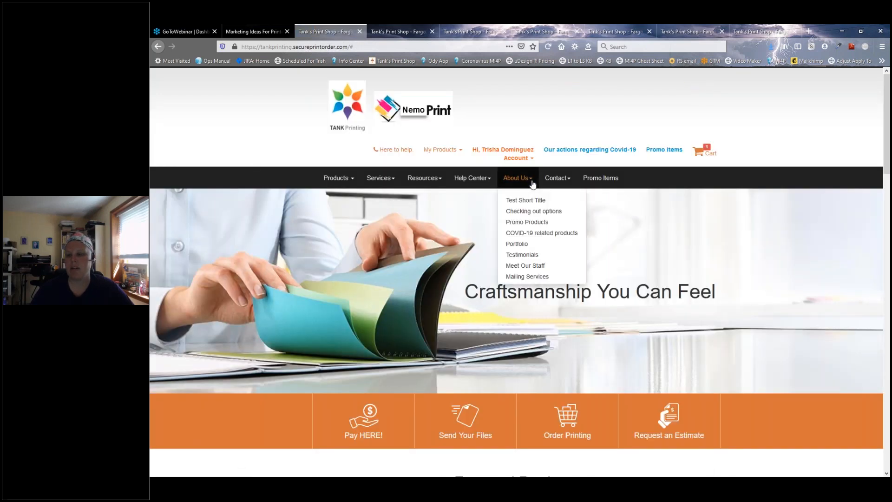
left_click(527, 204)
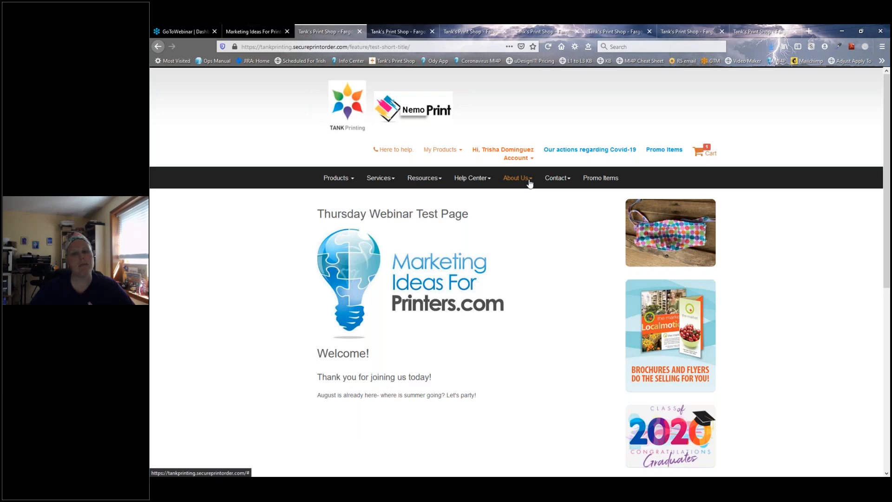
Step: In the Control Center, add Test Short Title to the footer links under the About Us heading and save
left_click(261, 30)
scroll(342, 292, "up", 7)
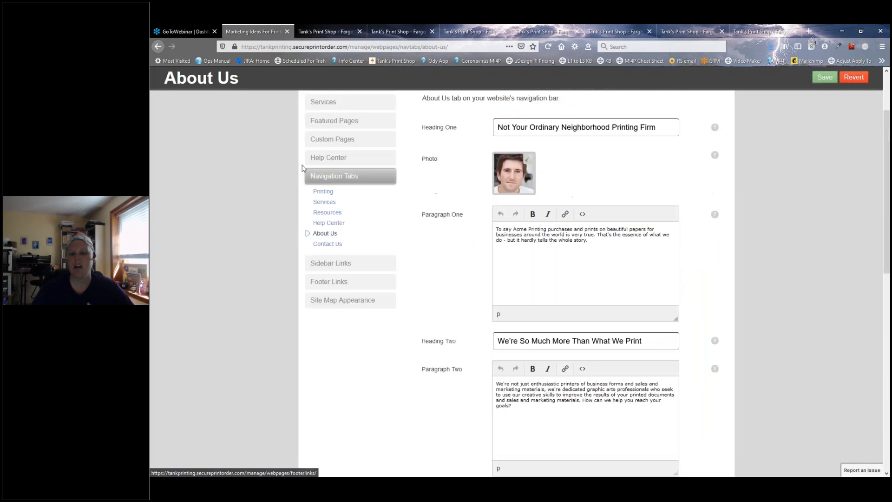
scroll(269, 191, "up", 3)
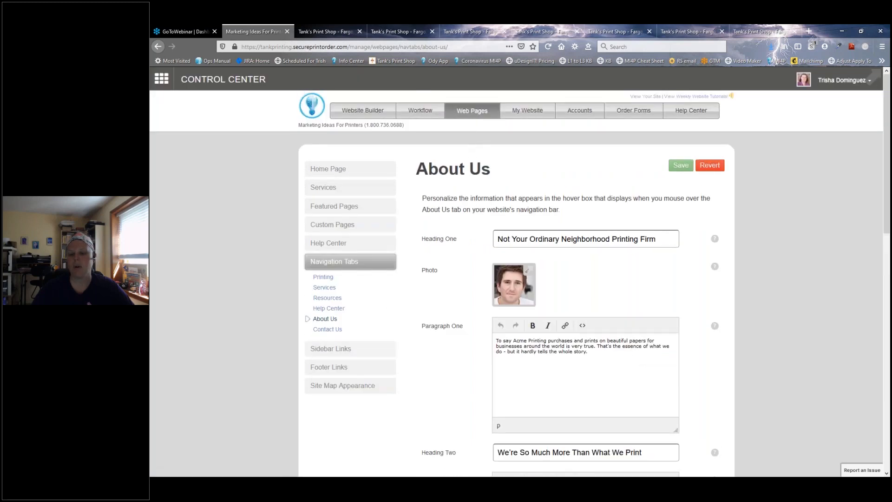
left_click(332, 368)
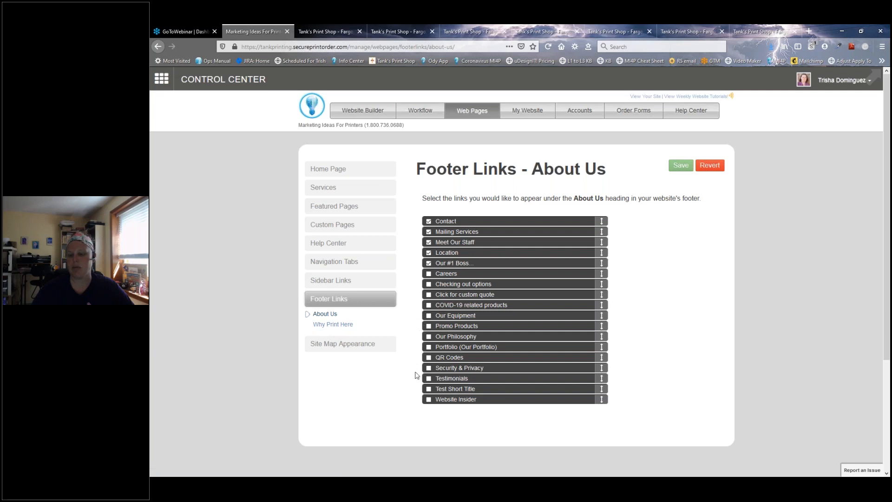
left_click(429, 389)
left_click(679, 166)
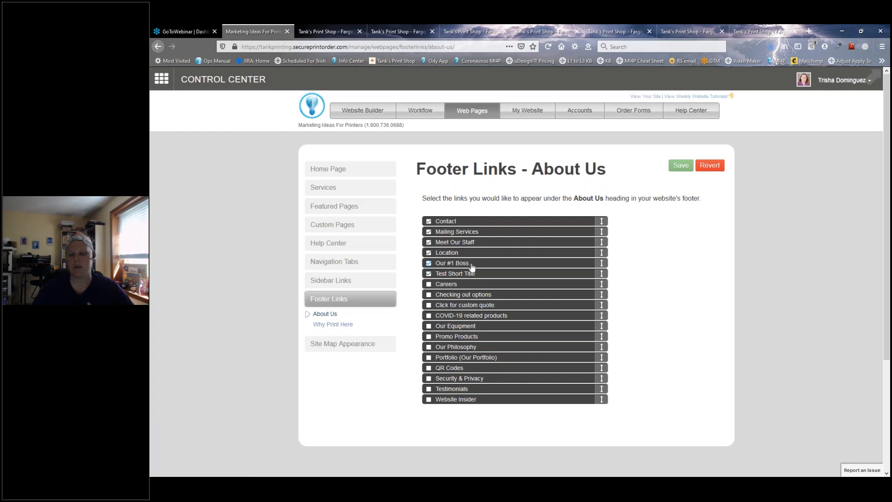
Step: Add Test Short Title to the Why Print Here footer links, place it second below Checking out options, and save
left_click(341, 324)
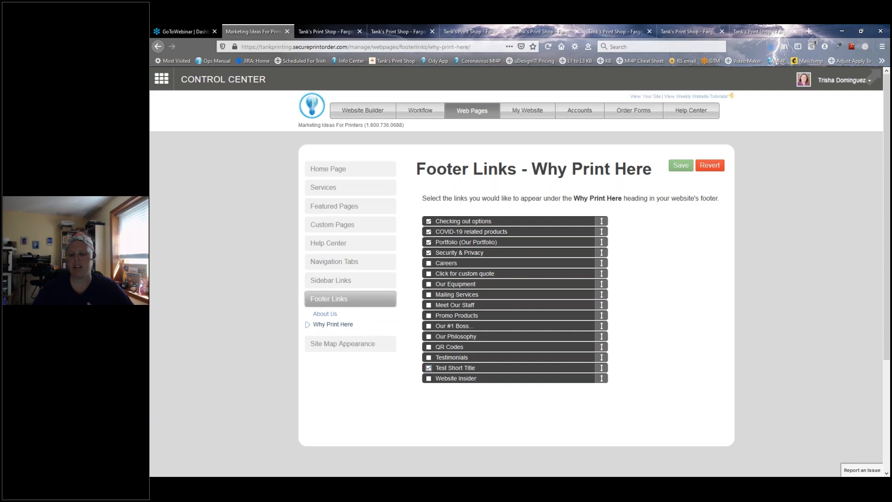
left_click_drag(482, 368, 480, 231)
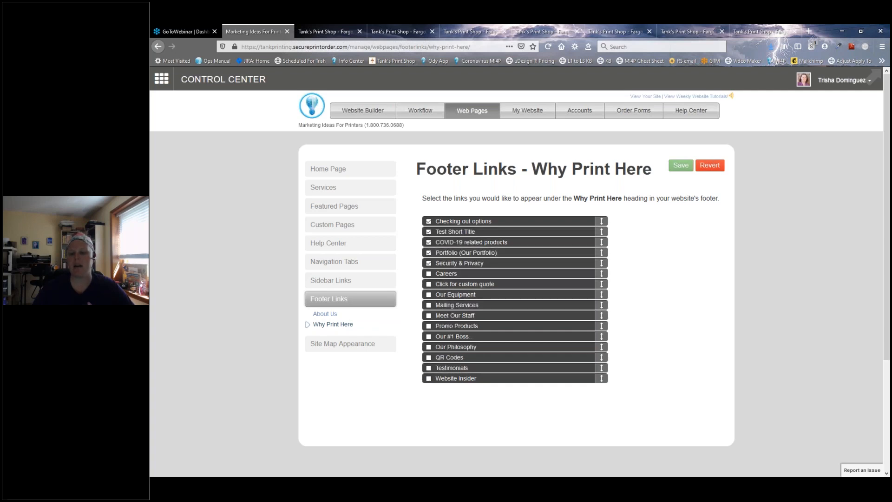
left_click(683, 166)
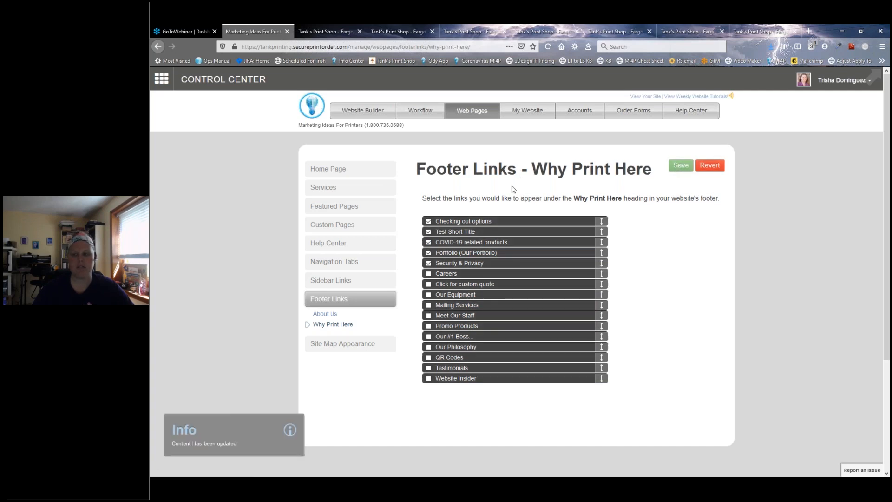
Step: From the live home page footer, test the Test Short Title links under About Us and Why Print Here, returning home after each
left_click(314, 31)
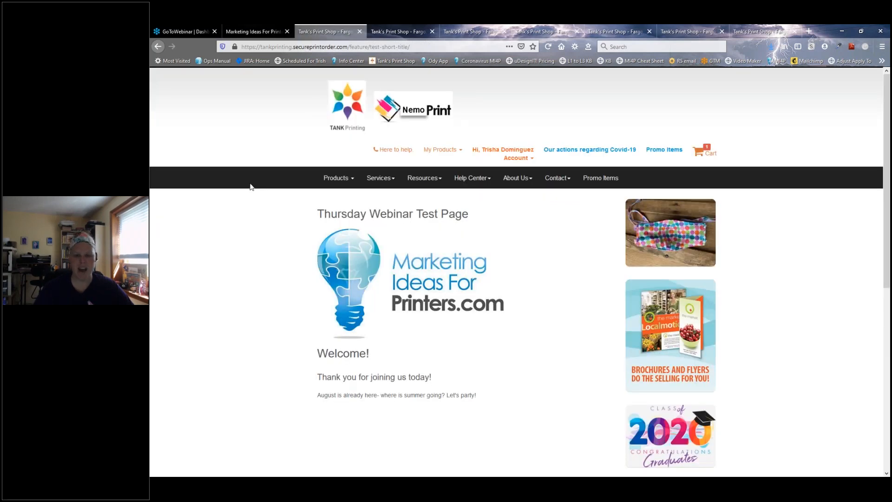
left_click(347, 119)
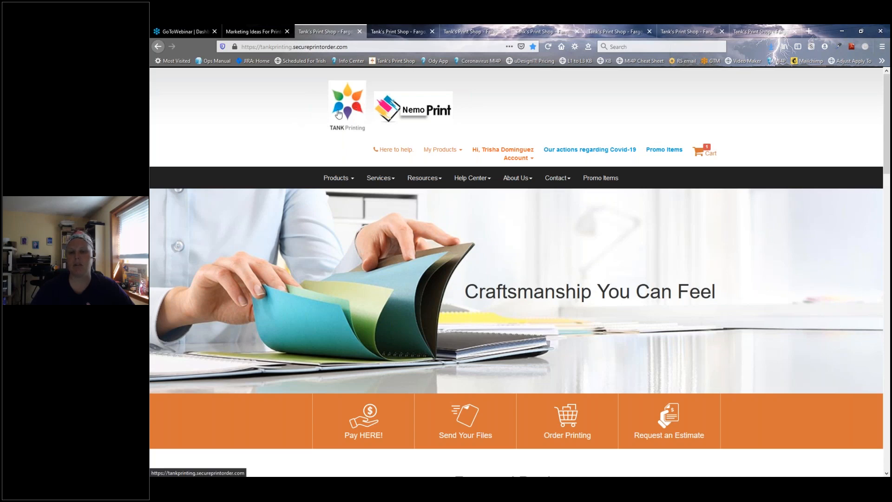
scroll(266, 145, "down", 10)
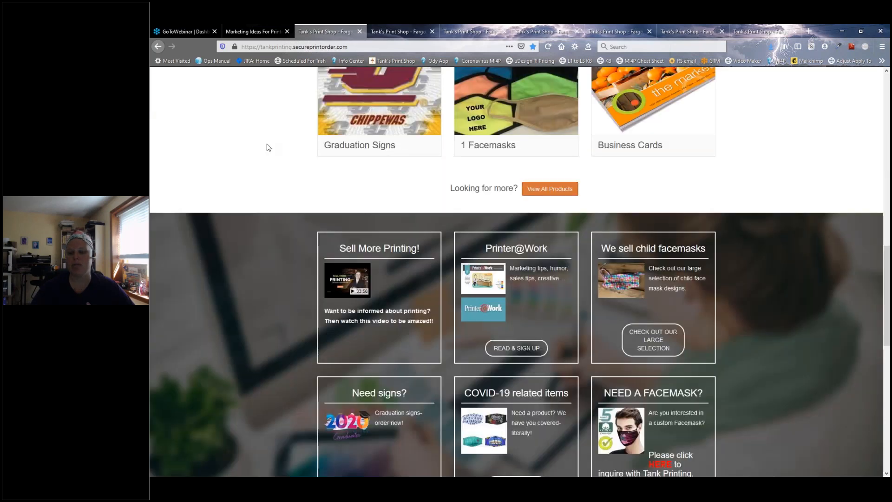
scroll(267, 145, "down", 10)
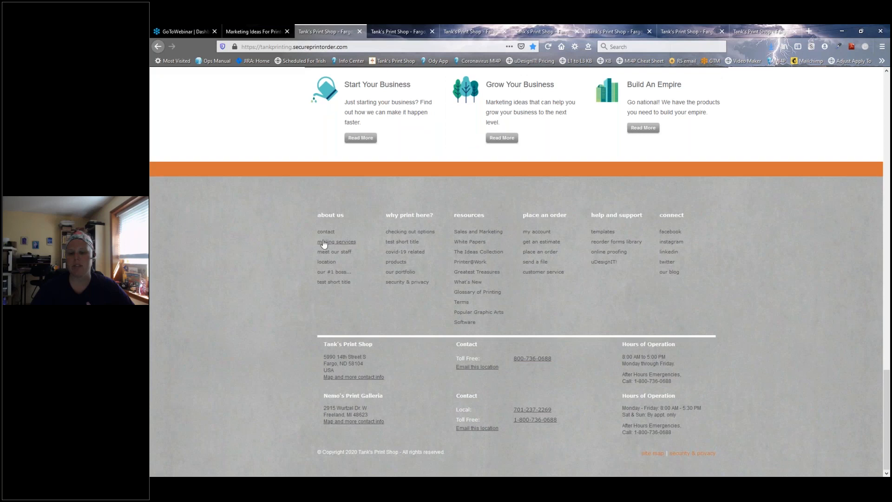
left_click(329, 283)
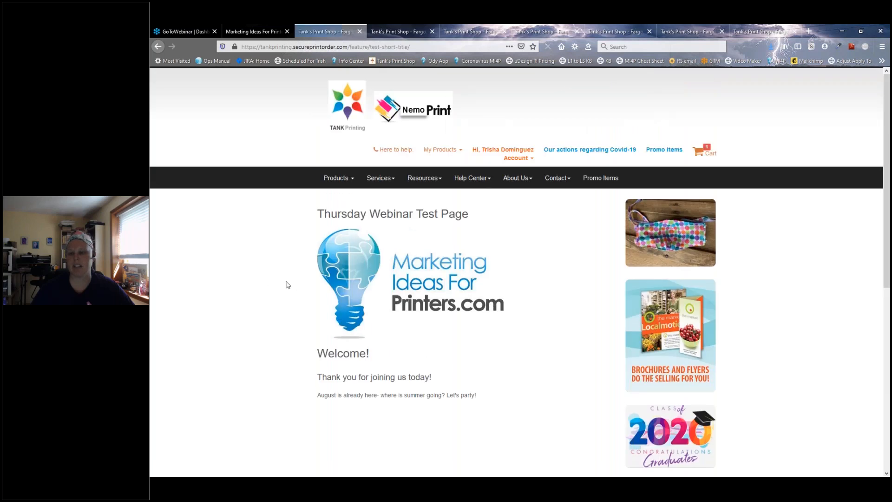
key("alt+Left")
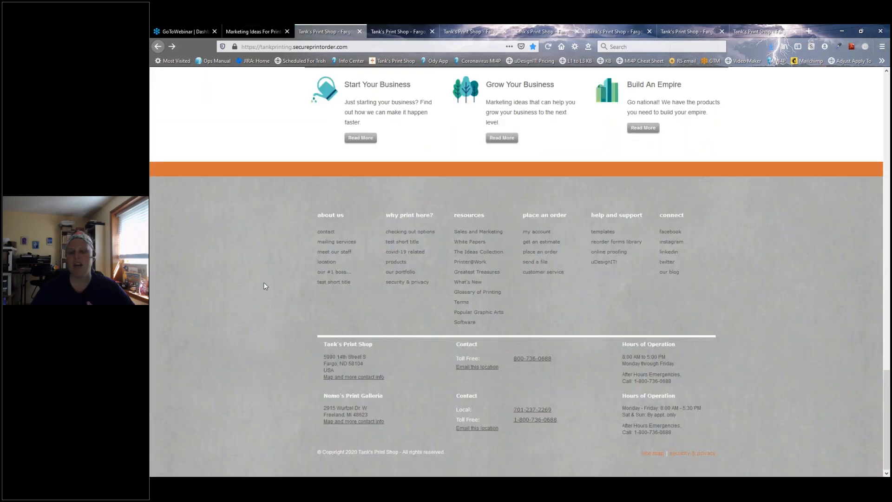
left_click(393, 244)
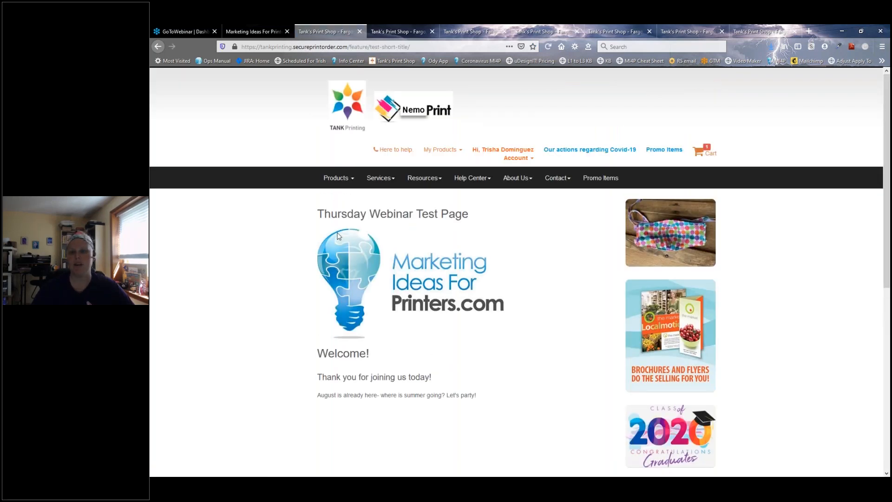
key("alt+Left")
Step: Look over the live home page's Featured Products area, and open the Home Page settings in the Control Center
scroll(308, 276, "up", 10)
scroll(307, 277, "up", 6)
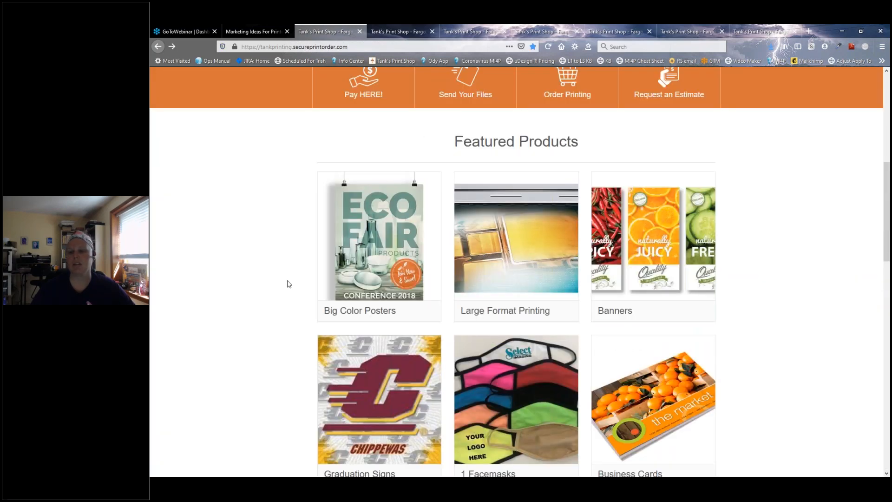
scroll(289, 284, "up", 2)
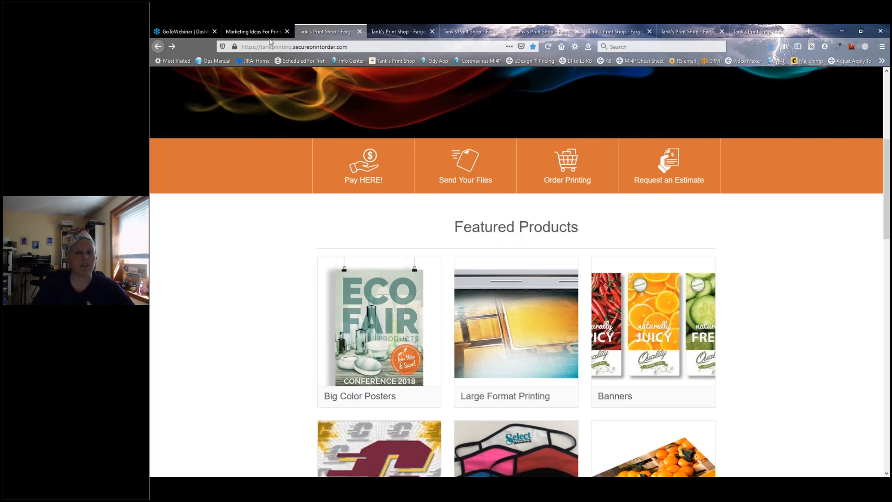
left_click(253, 31)
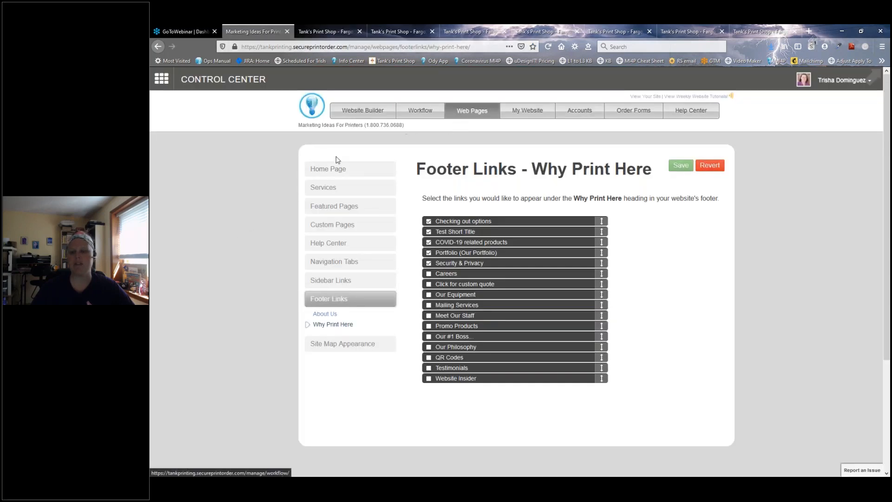
left_click(335, 168)
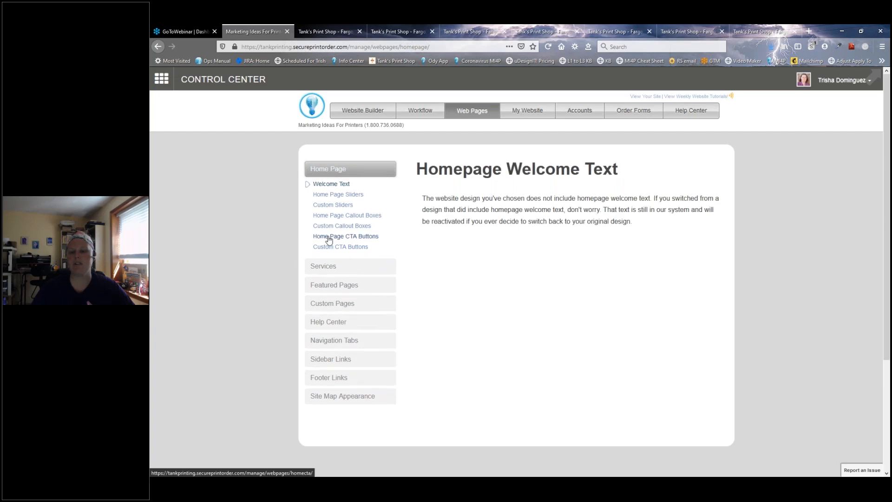
Step: Create a custom home page call-to-action button linked to the Test Short Title page, with the link text Read More
left_click(329, 238)
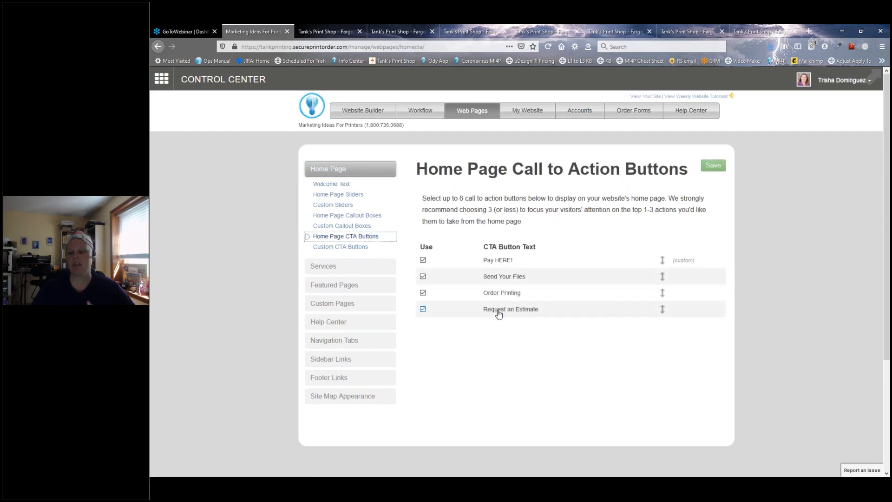
left_click(326, 247)
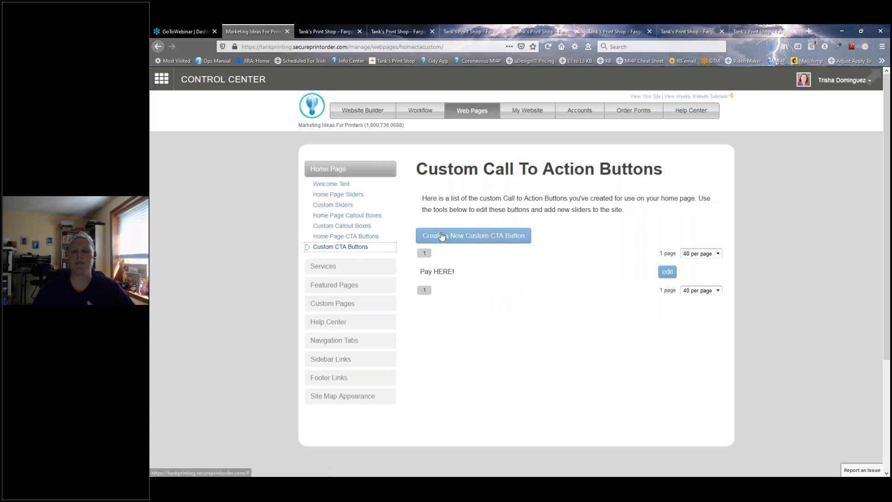
left_click(423, 235)
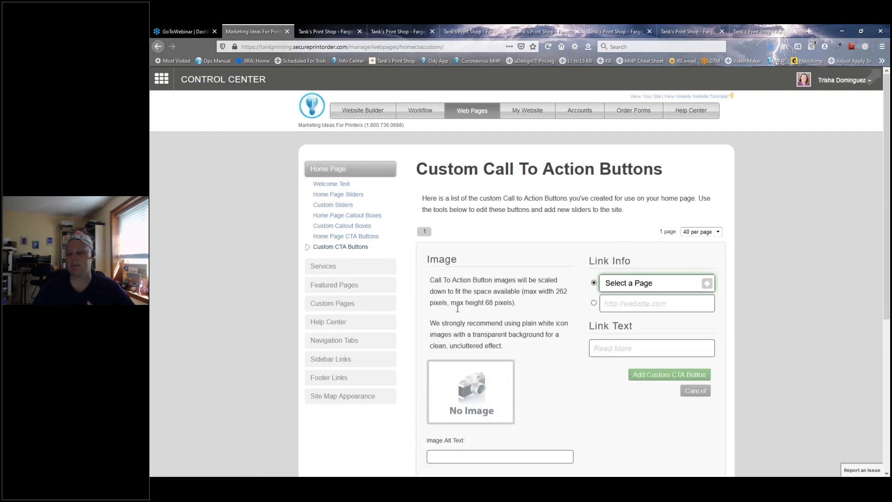
left_click(640, 284)
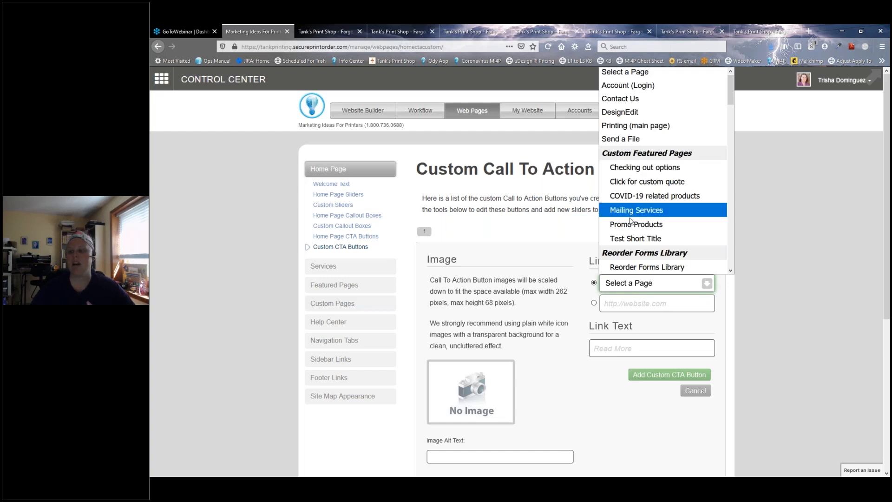
left_click(635, 238)
left_click(606, 349)
type("Read")
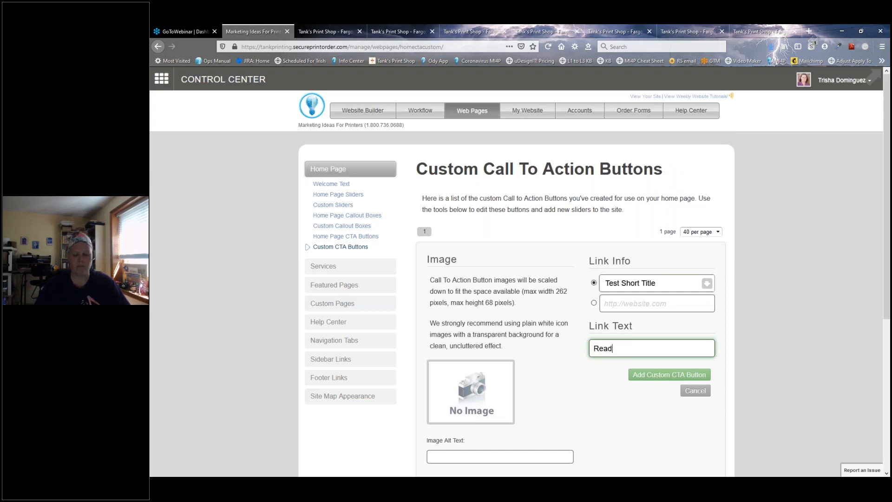
type(" More")
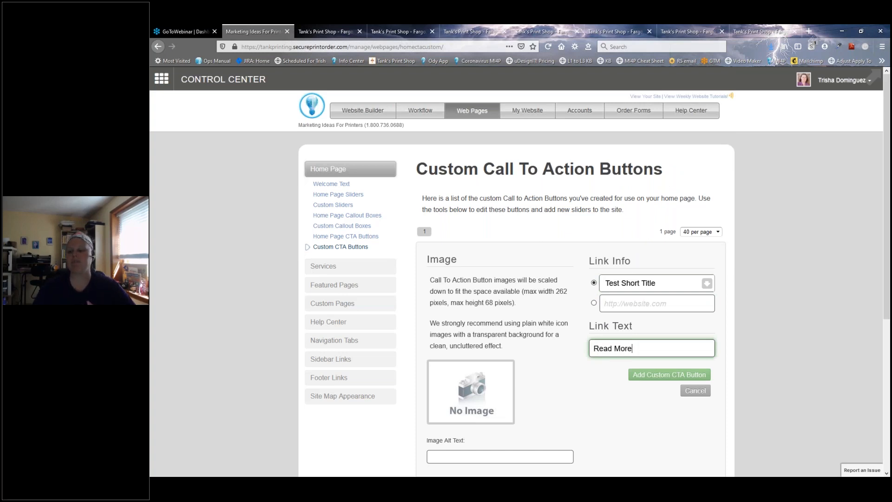
key("Return")
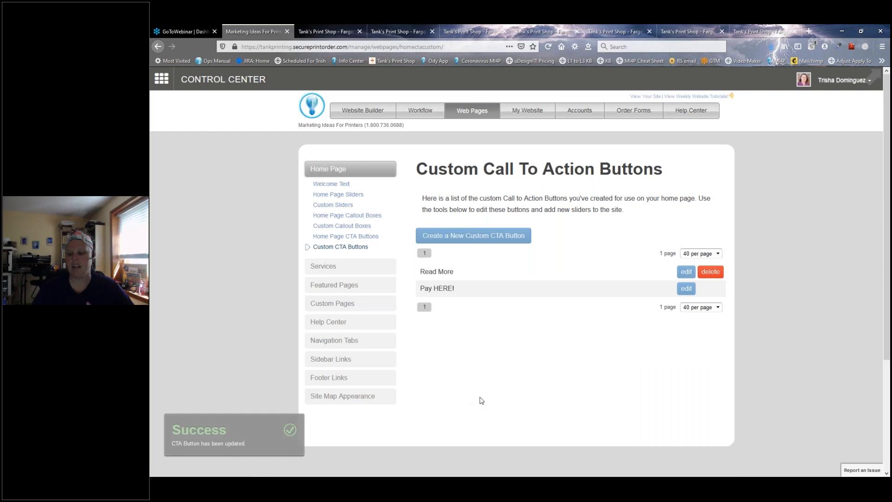
Step: Enable the Read More button among the Home Page CTA Buttons and save
left_click(334, 237)
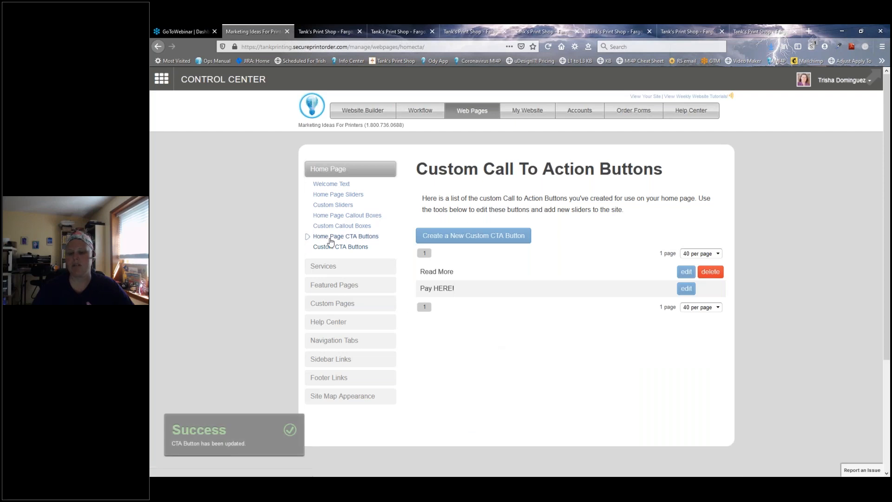
left_click(423, 326)
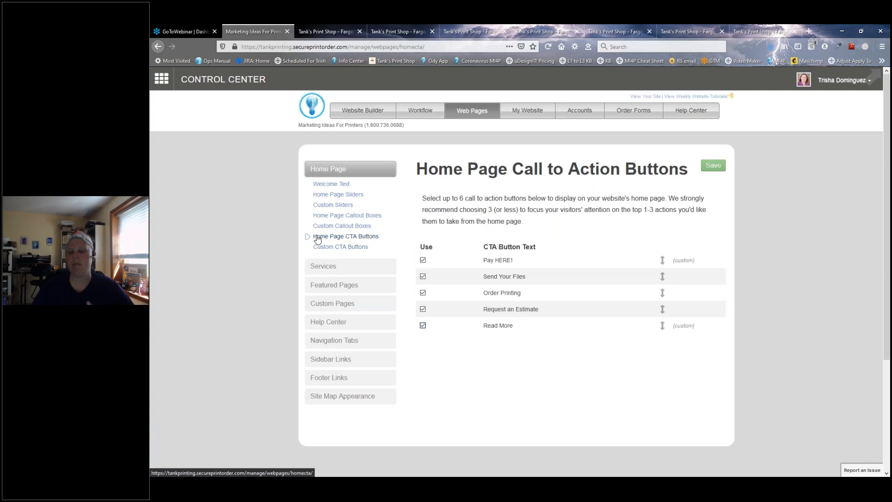
left_click(713, 165)
Step: Refresh the live home page, test the Read More call-to-action button, and return to the home page
left_click(312, 31)
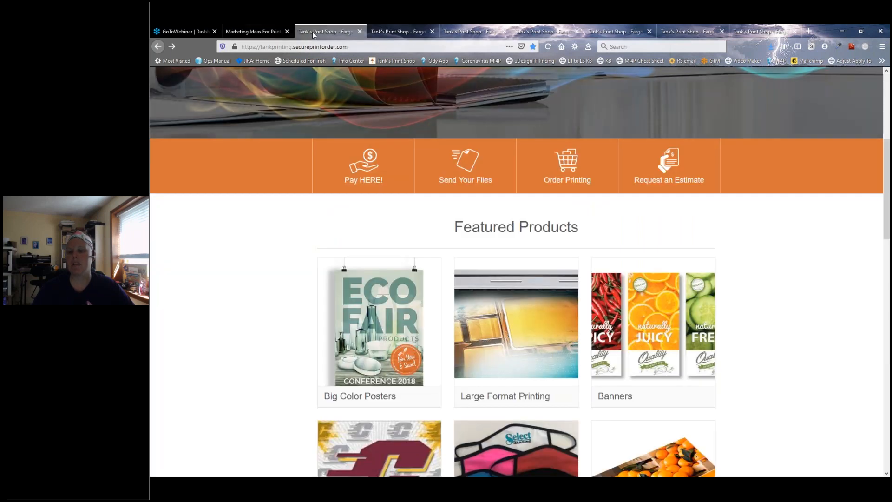
key("F5")
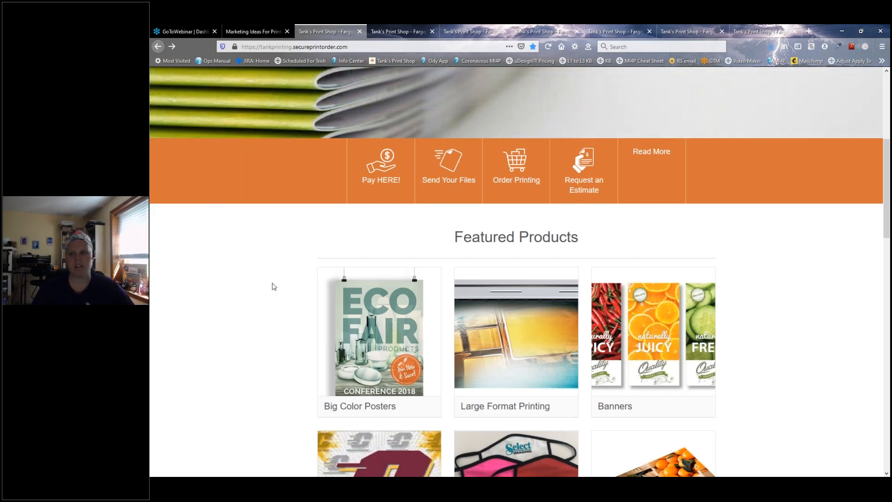
left_click(650, 155)
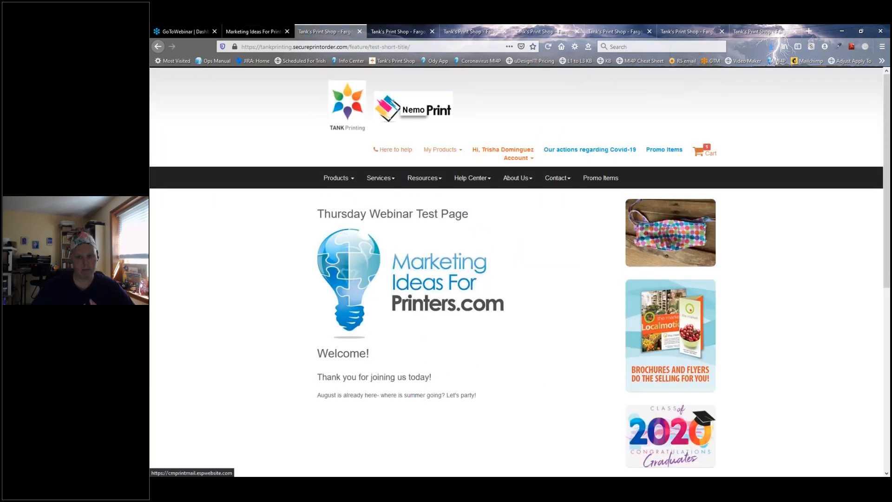
key("alt+Left")
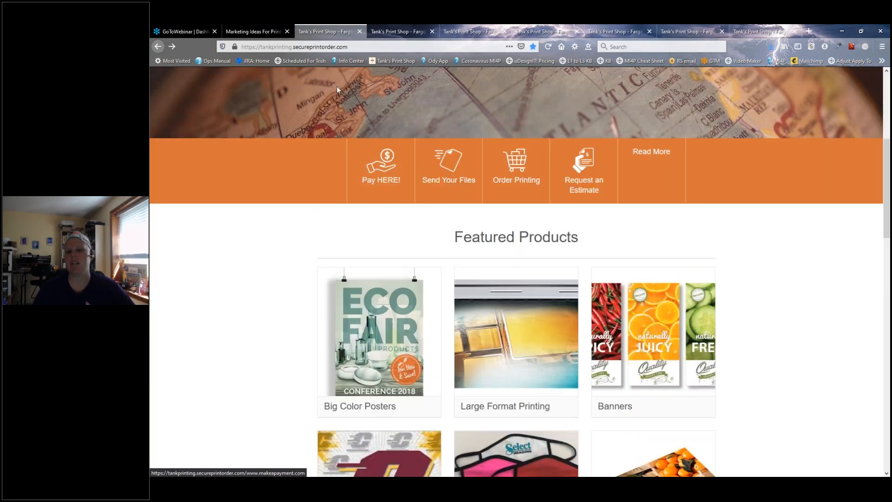
Step: Review the custom callout box types and the Home Page Callout Boxes selection, and view the callout boxes on the live home page
left_click(253, 32)
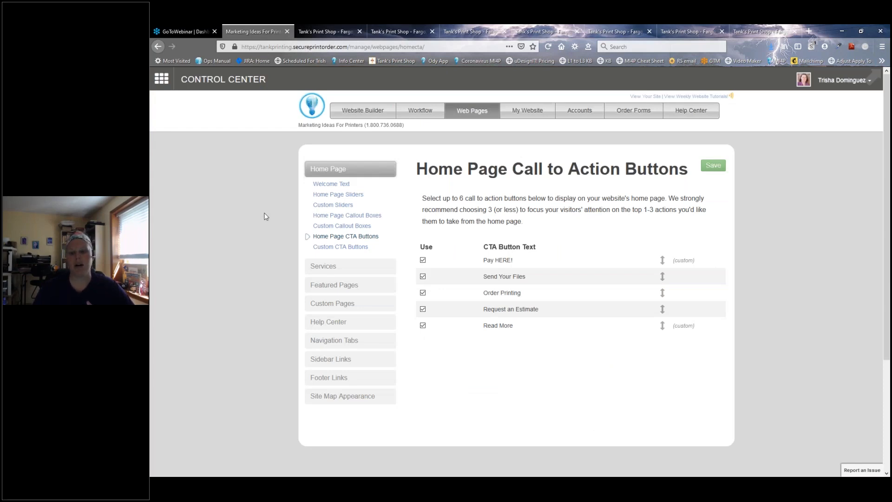
left_click(334, 228)
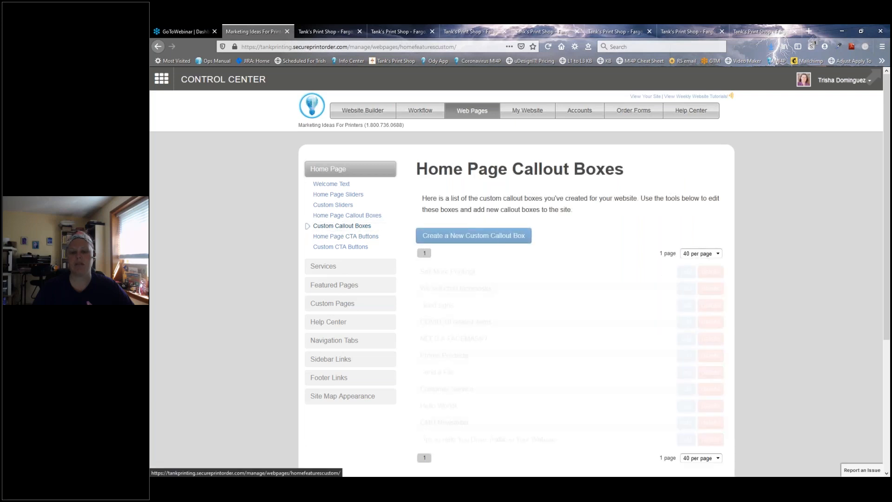
left_click(465, 236)
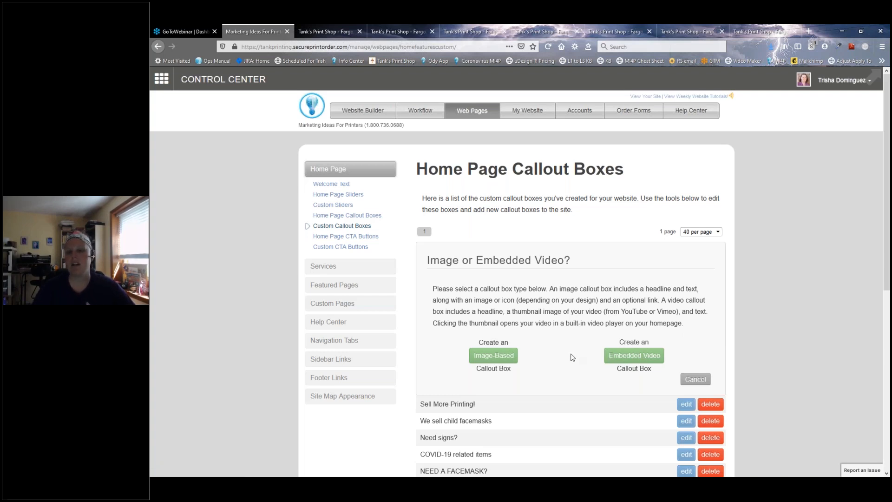
left_click(351, 217)
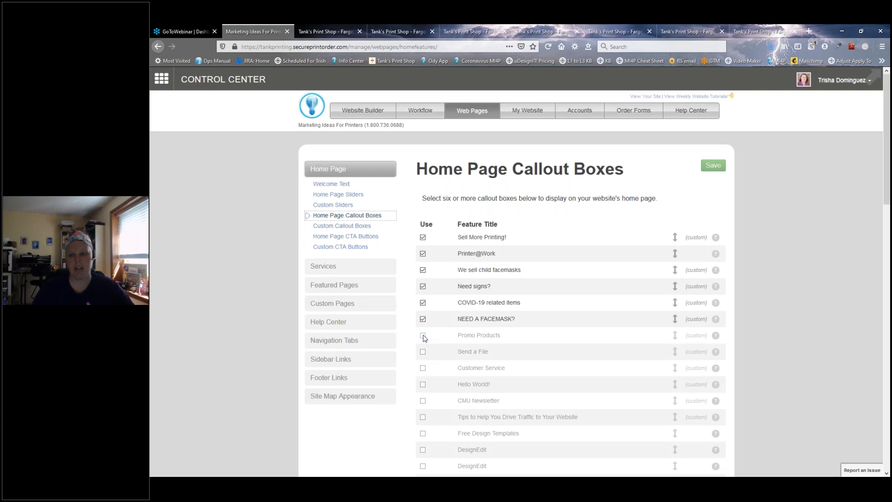
left_click(310, 29)
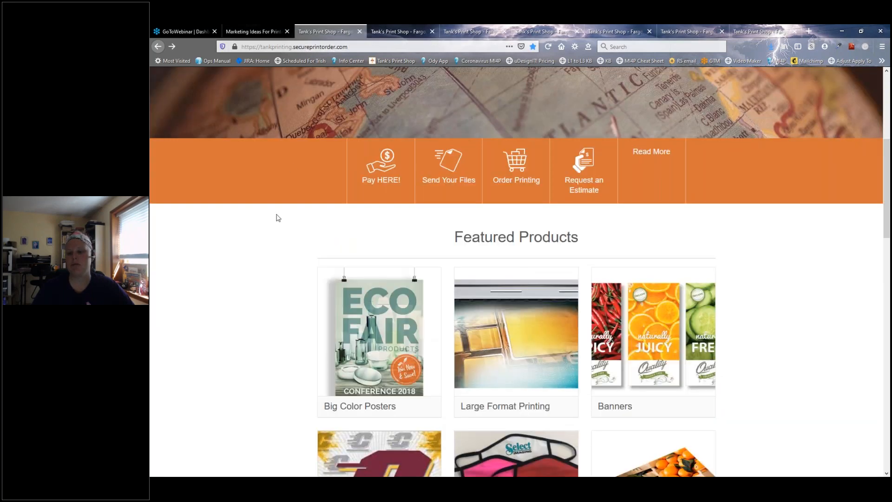
scroll(272, 219, "down", 10)
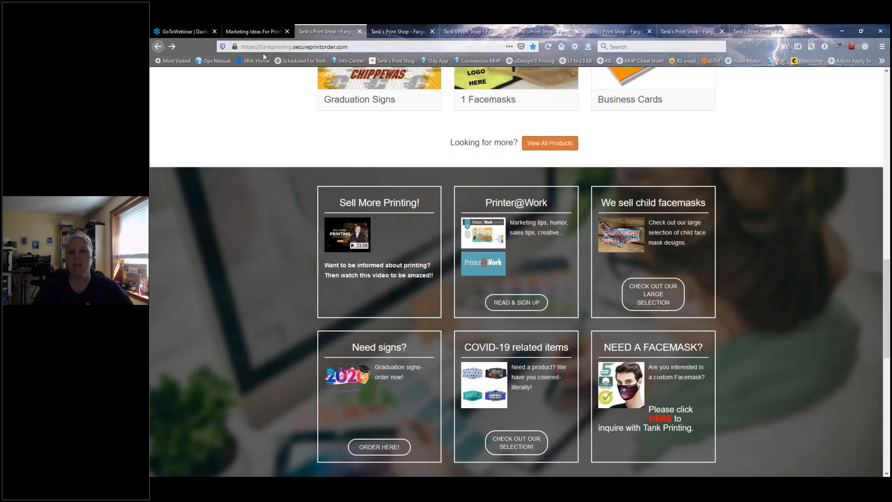
Step: Back in the Control Center, review the Custom Pages list, the Navigation Tabs settings and the About Us footer links
left_click(244, 31)
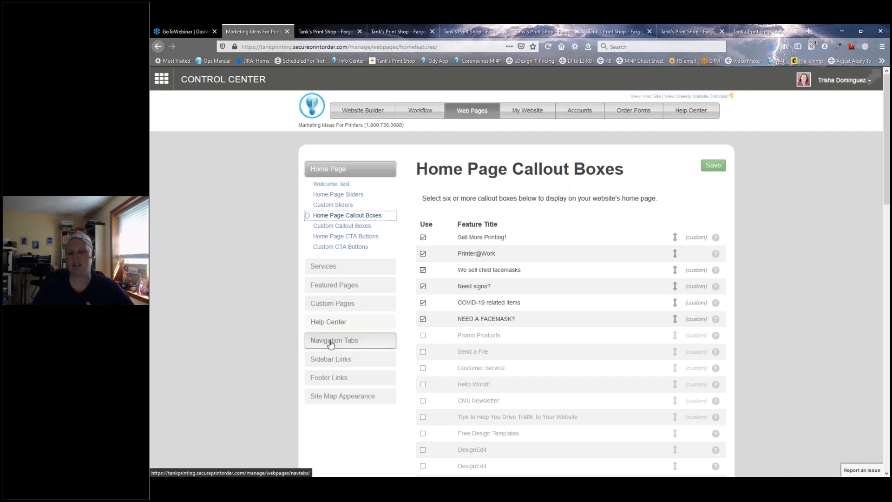
left_click(335, 302)
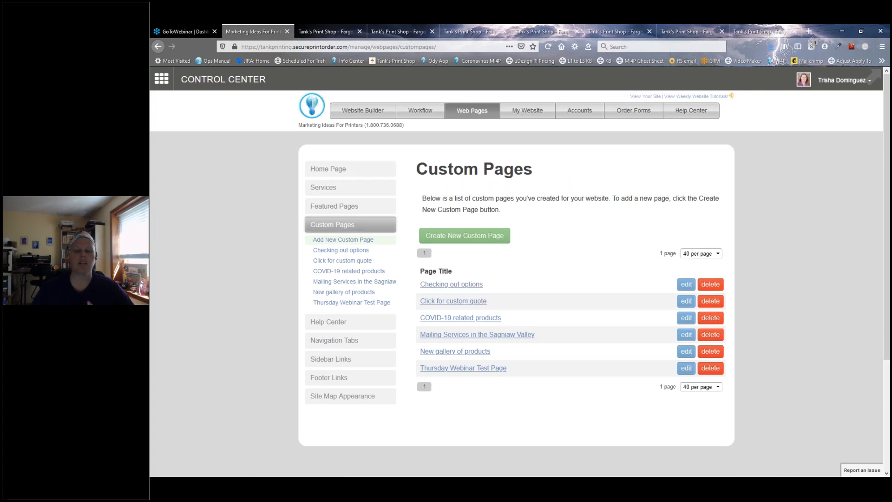
left_click(347, 340)
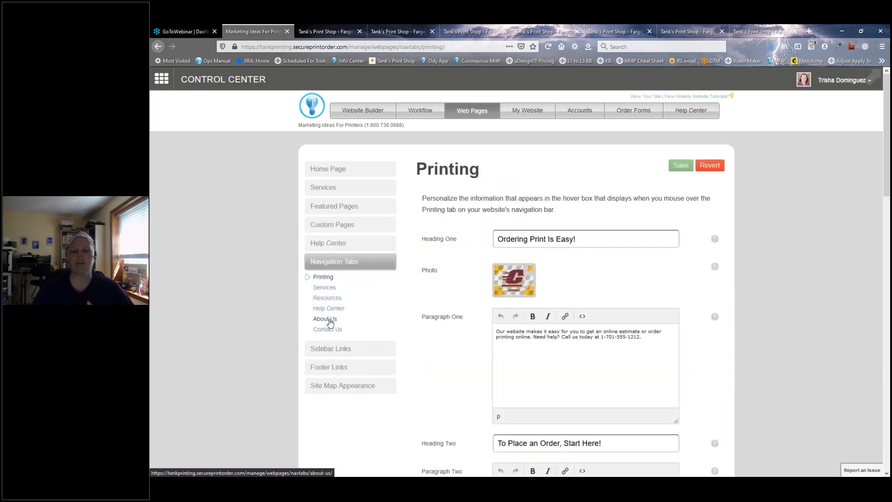
left_click(325, 367)
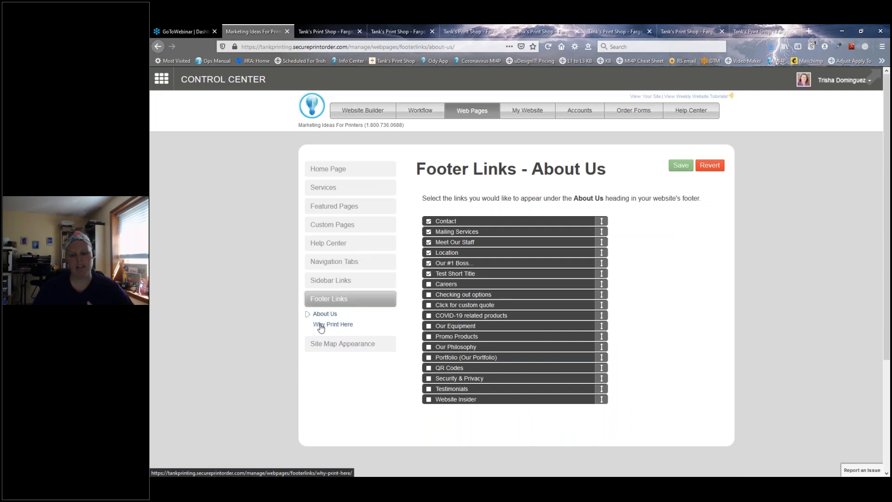
Step: Examine the top sidebar link's settings and the pages available as its link destination, without choosing one
left_click(330, 280)
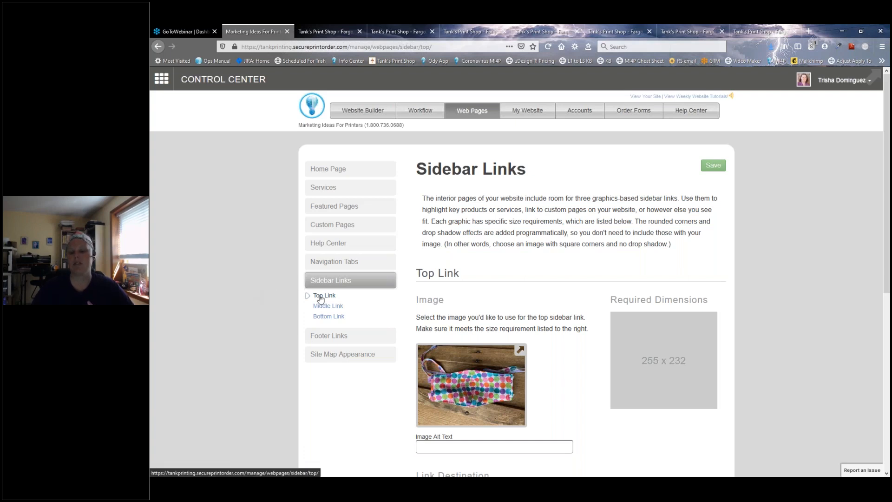
scroll(286, 311, "down", 5)
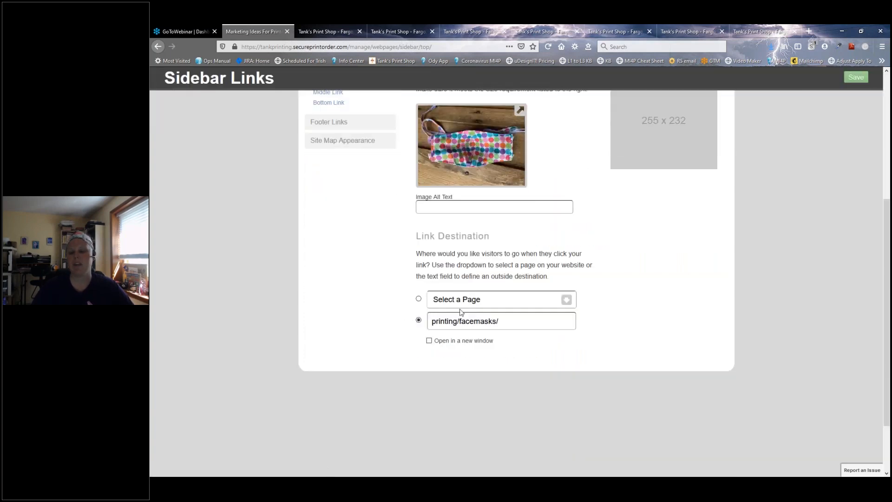
left_click(462, 303)
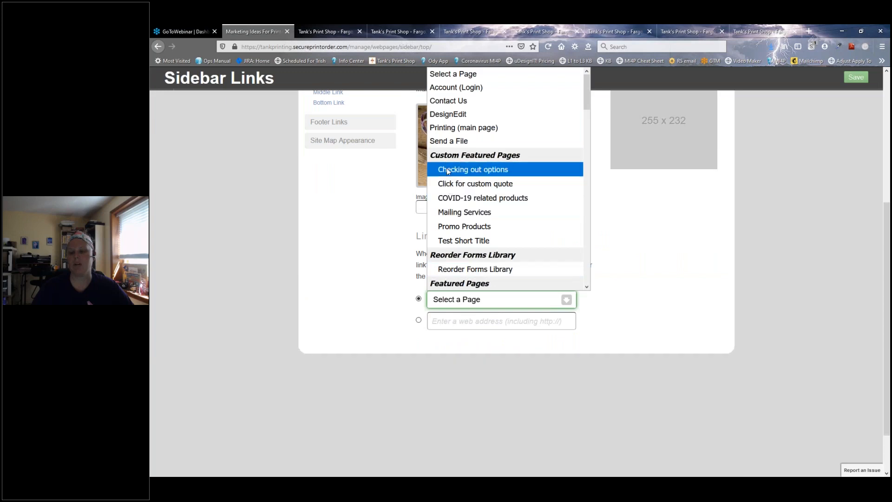
left_click(316, 242)
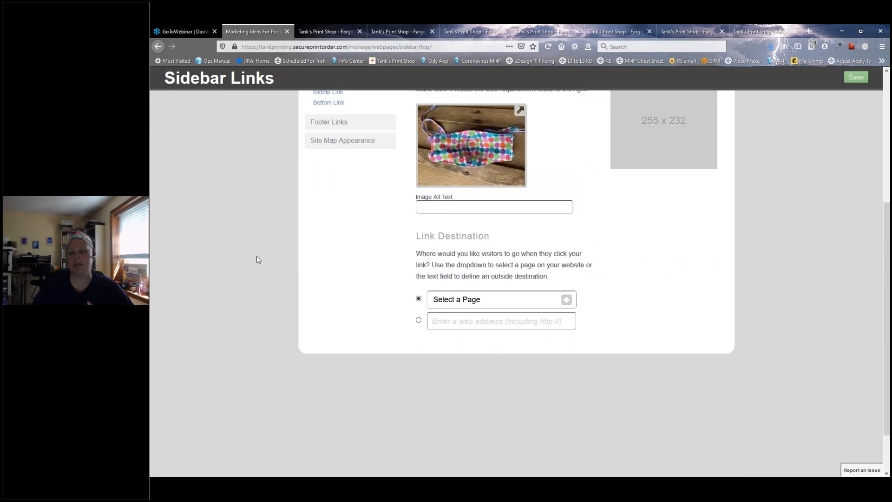
scroll(259, 259, "up", 5)
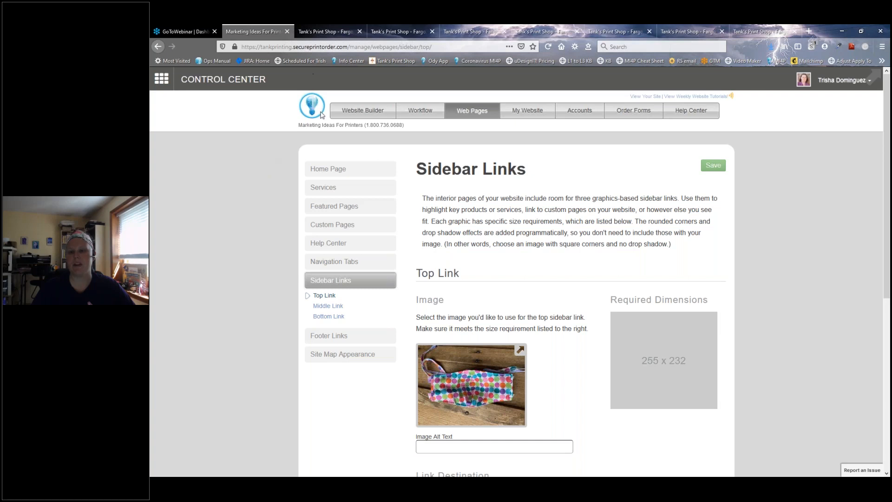
Step: Review the Custom Pages list and the live Mailing Services page as an example, testing its EDDM Mailers link and returning
left_click(313, 226)
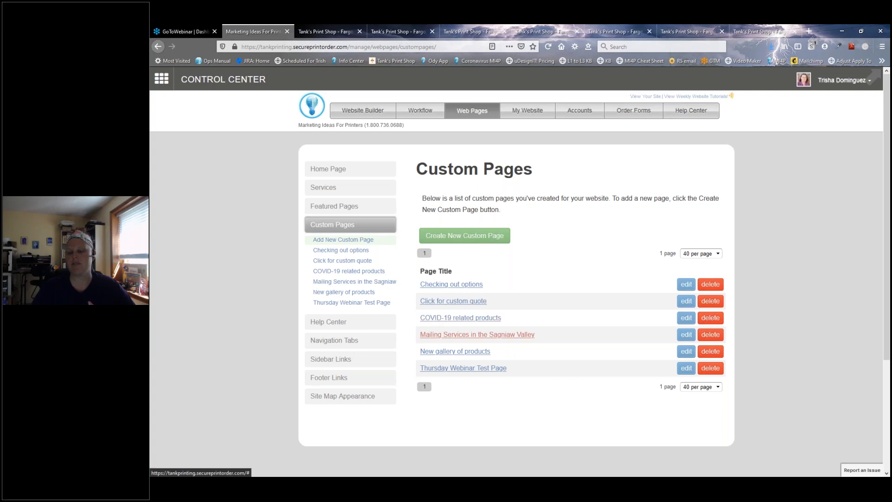
left_click(383, 30)
left_click(449, 35)
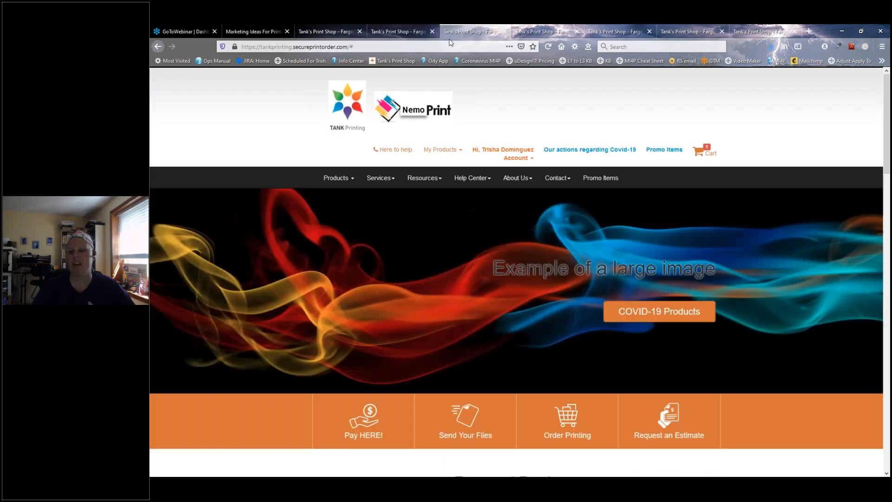
left_click(505, 31)
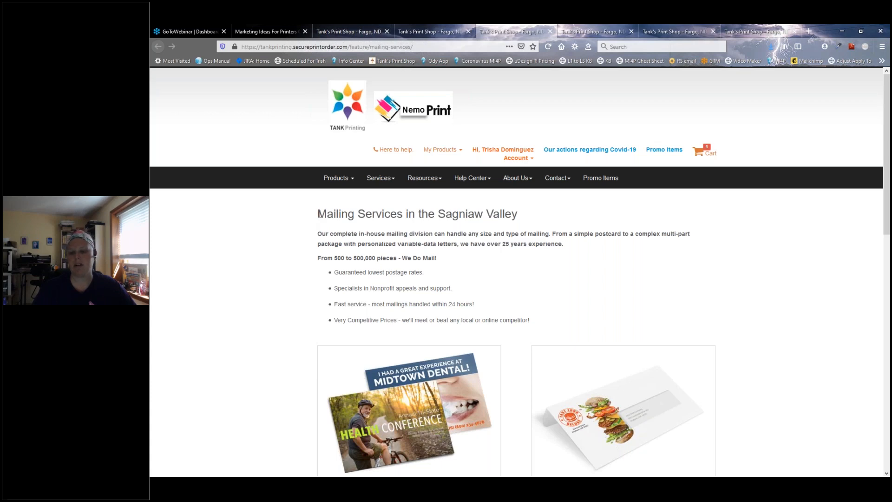
scroll(399, 179, "down", 3)
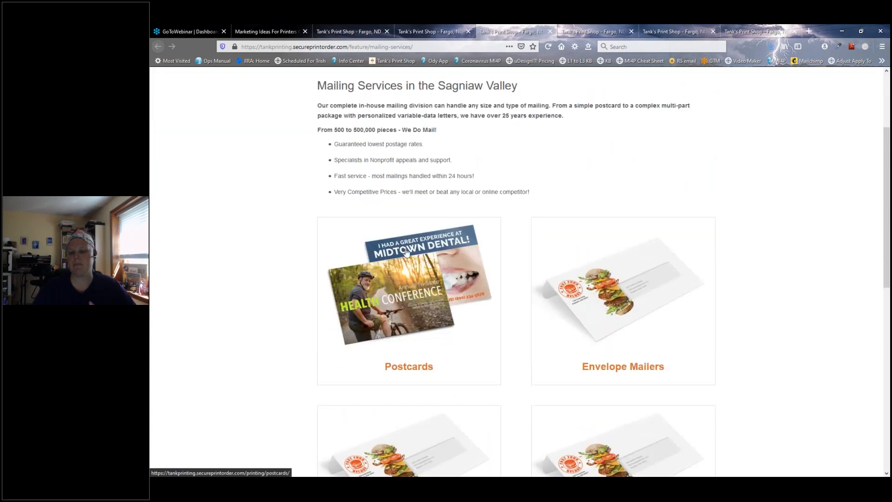
scroll(399, 179, "down", 1)
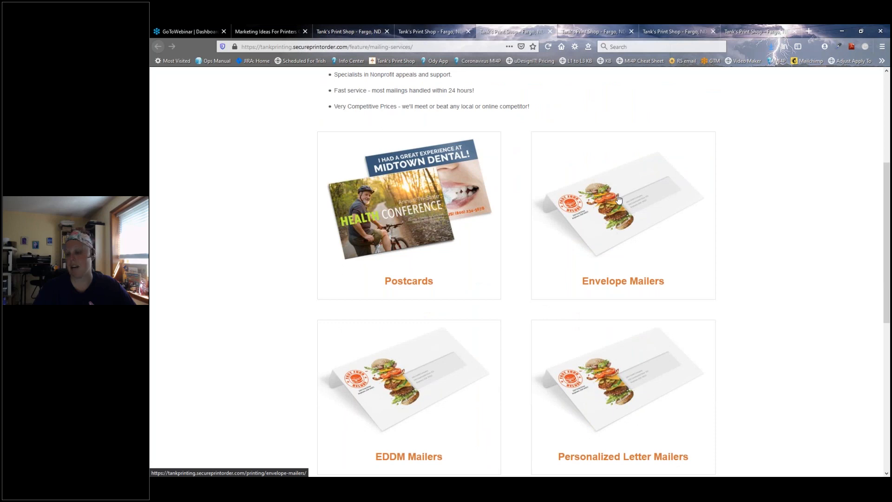
left_click(408, 363)
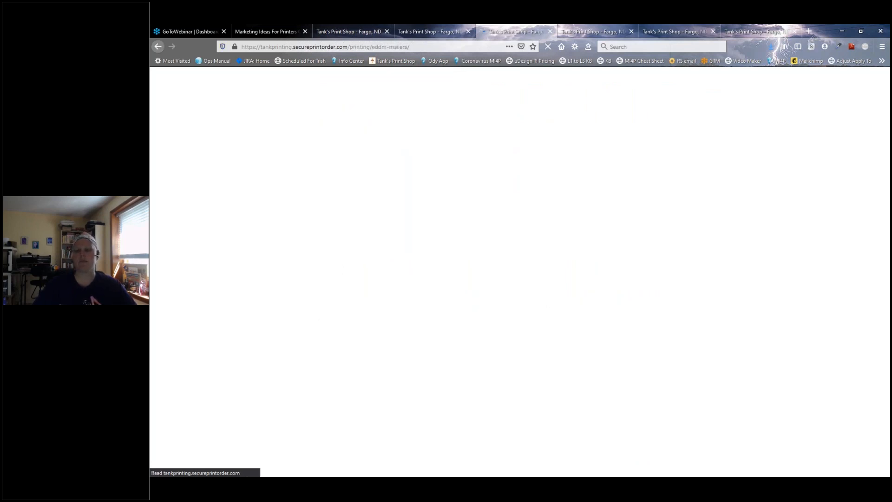
key("alt+Left")
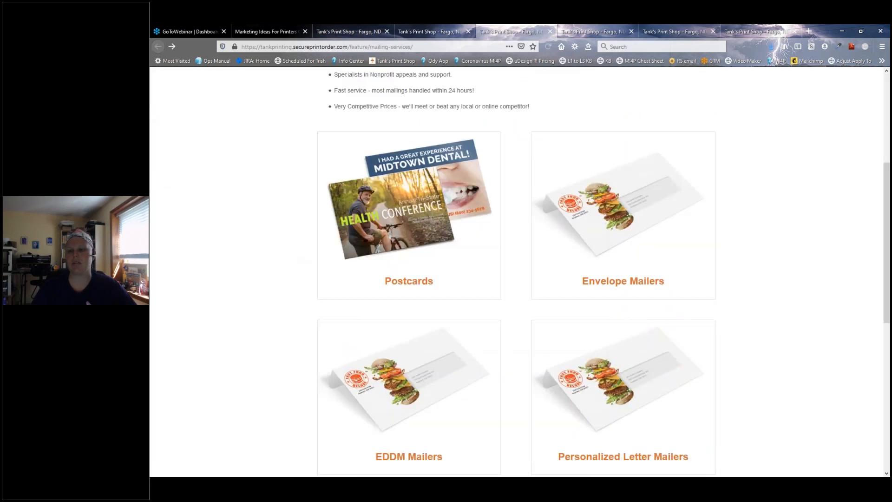
Step: Test the Postcards link on the live Mailing Services page, return, and review the page's introductory text
left_click(423, 208)
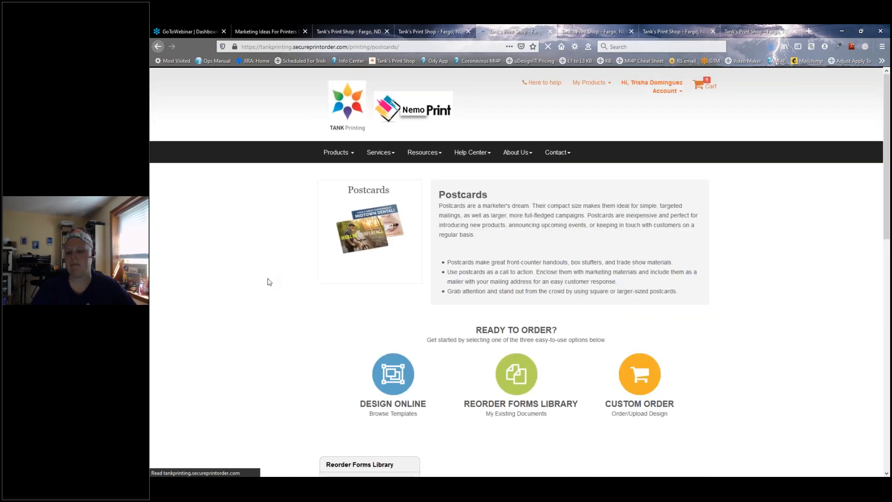
key("alt+Left")
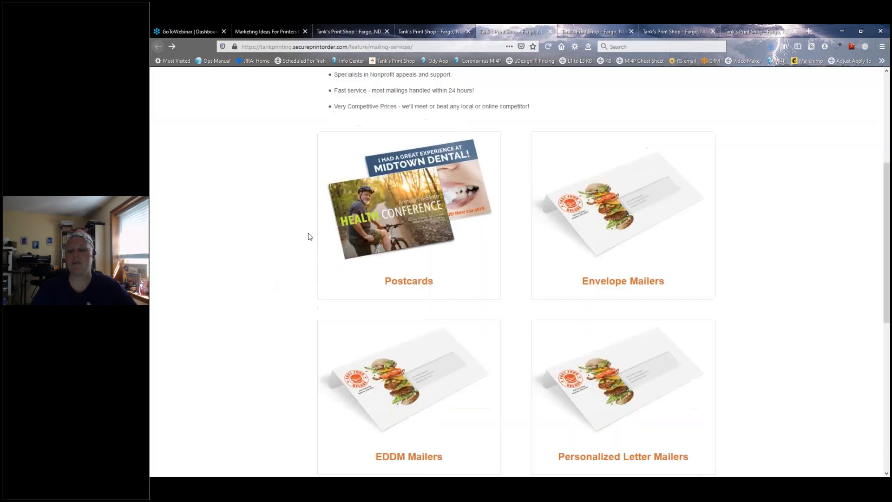
scroll(292, 224, "up", 5)
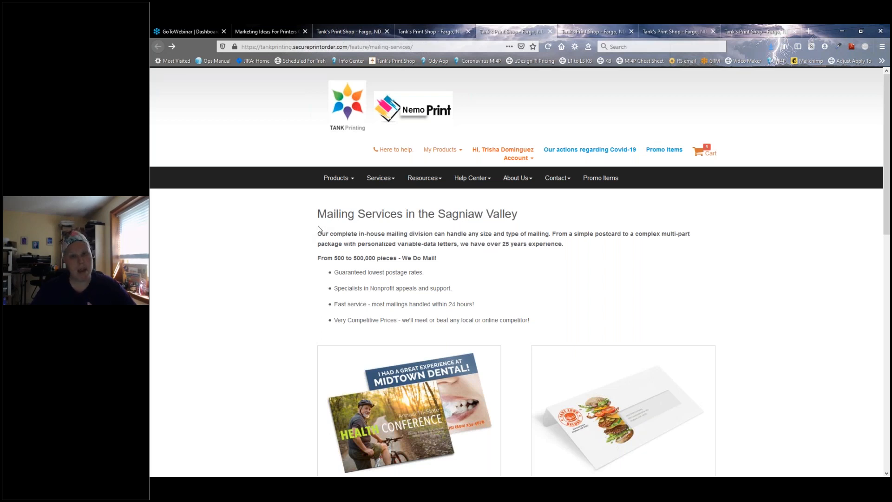
Step: Review the live COVID-19 related products page as an example of a custom page with images and product links
left_click(581, 33)
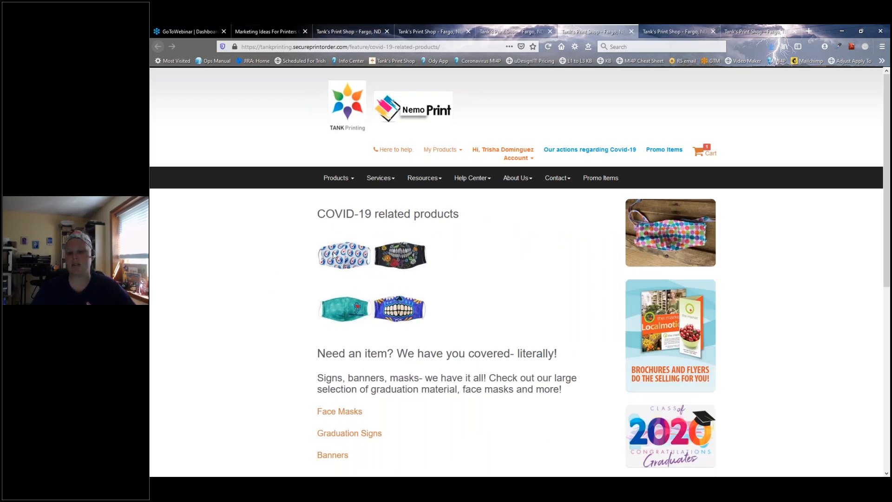
scroll(297, 305, "down", 2)
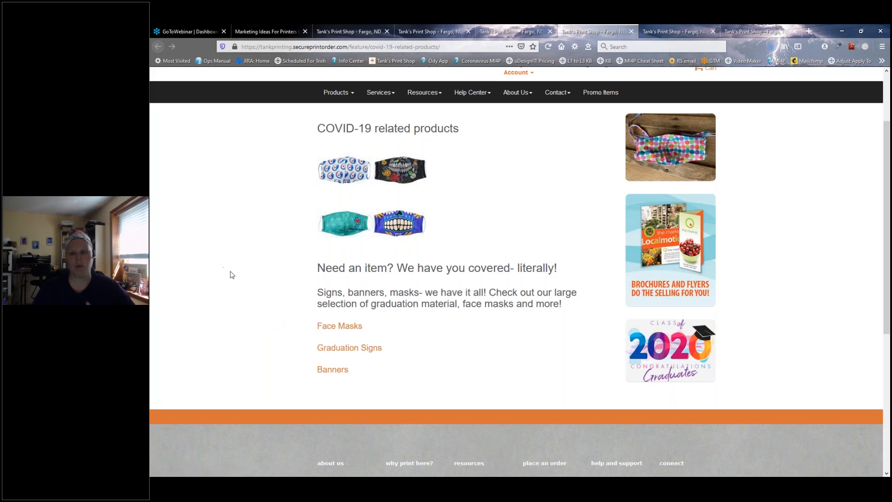
scroll(249, 284, "up", 3)
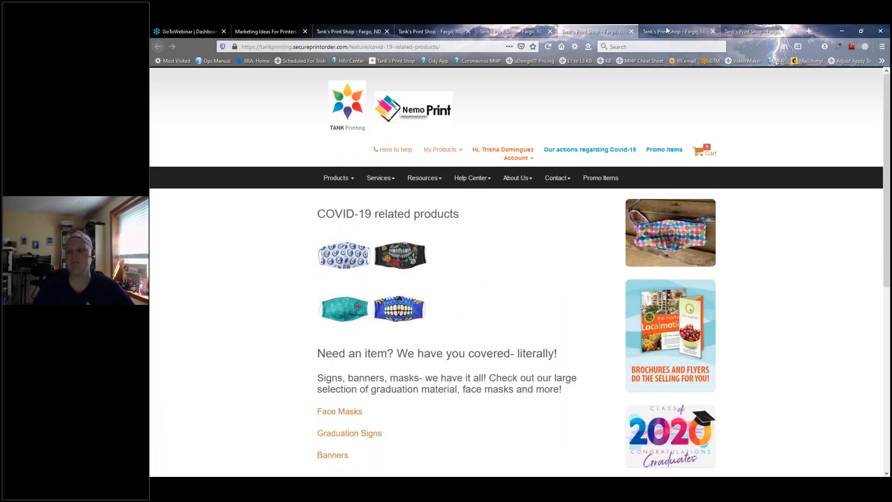
Step: Examine the live New gallery of products page and its embedded promotional product catalogue
left_click(666, 29)
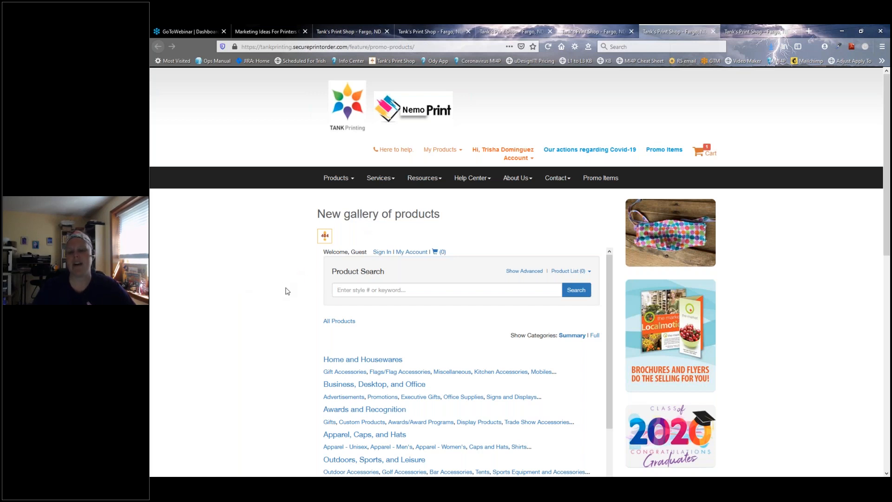
scroll(285, 291, "down", 2)
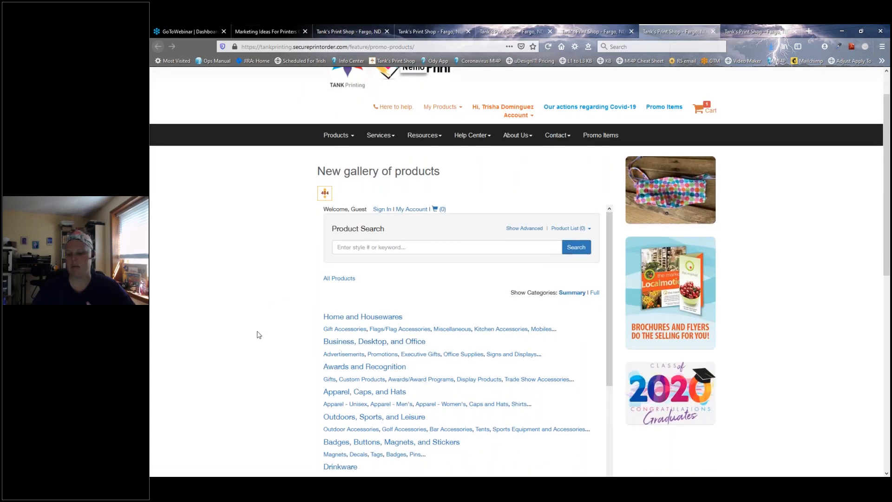
scroll(258, 339, "down", 3)
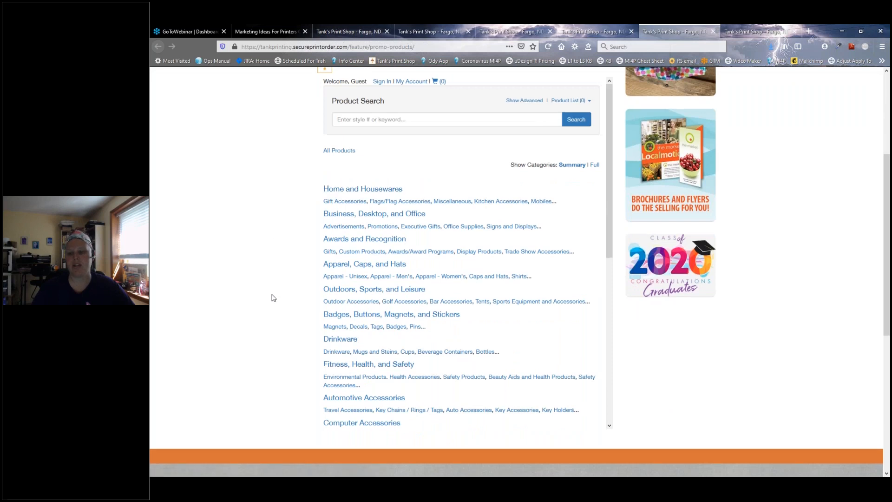
scroll(273, 295, "up", 3)
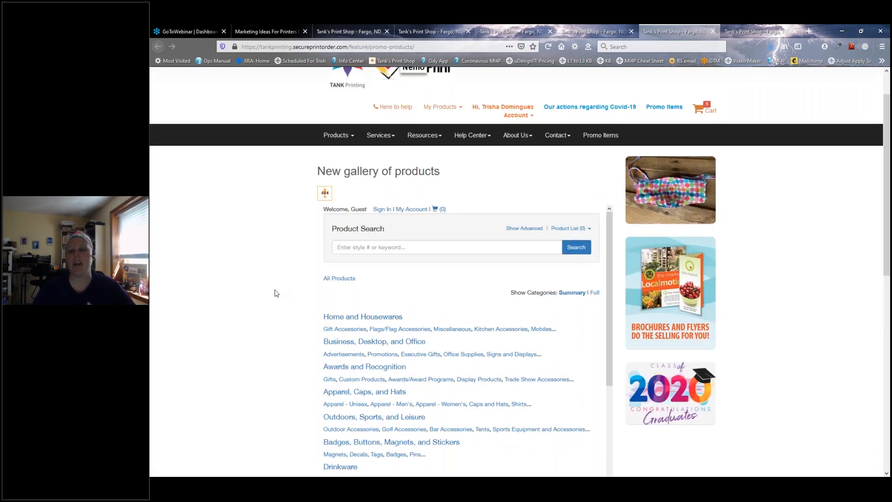
left_click_drag(609, 252, 514, 239)
Step: View the Checking out options page and revisit the other example custom pages and the live home page
left_click(732, 30)
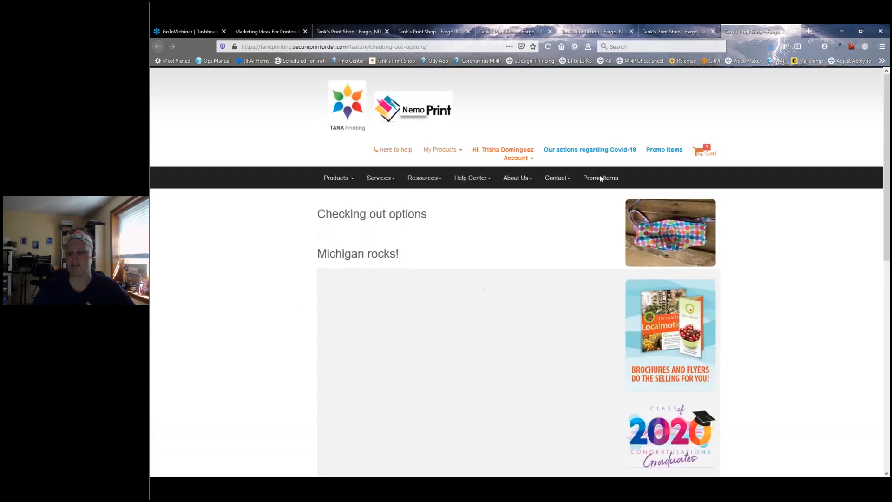
left_click(675, 31)
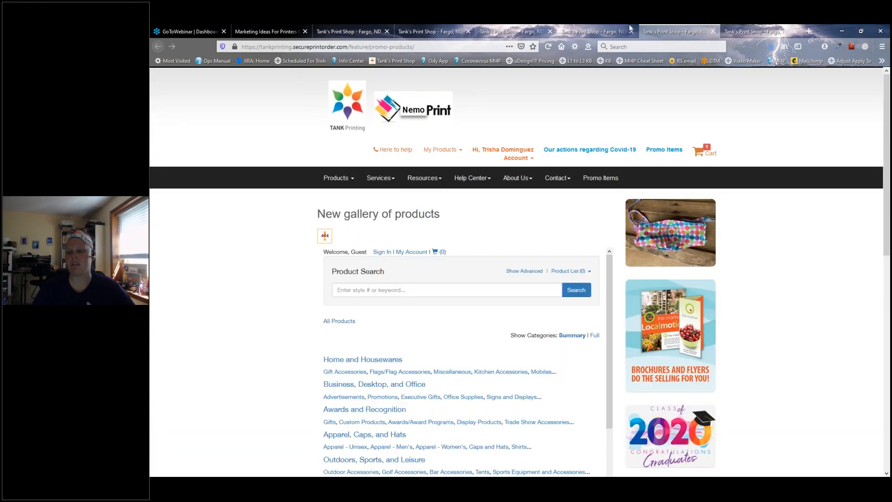
left_click(603, 31)
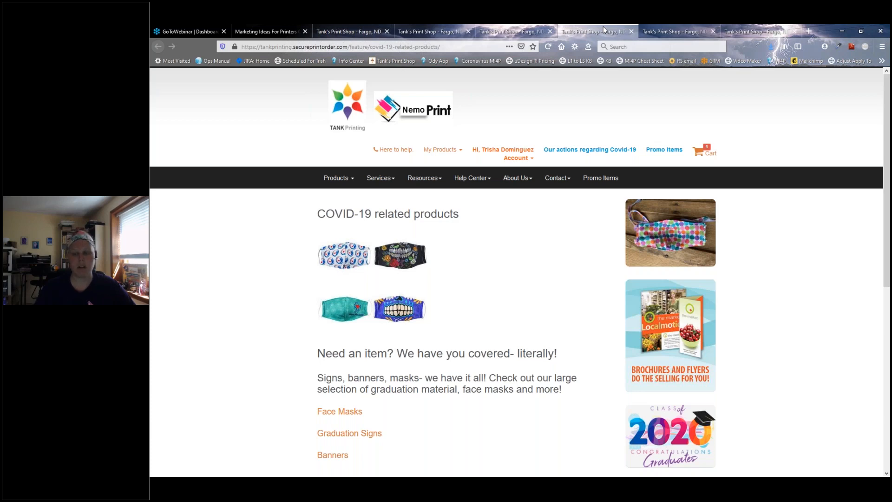
left_click(496, 32)
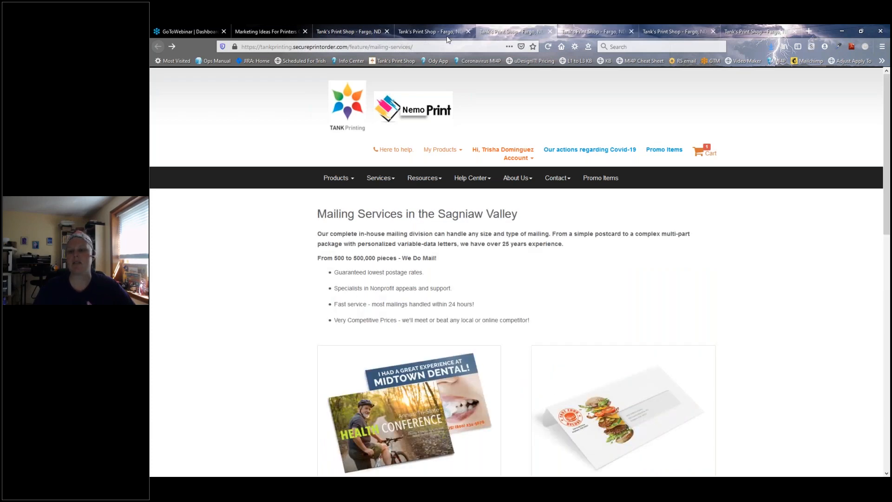
left_click(420, 32)
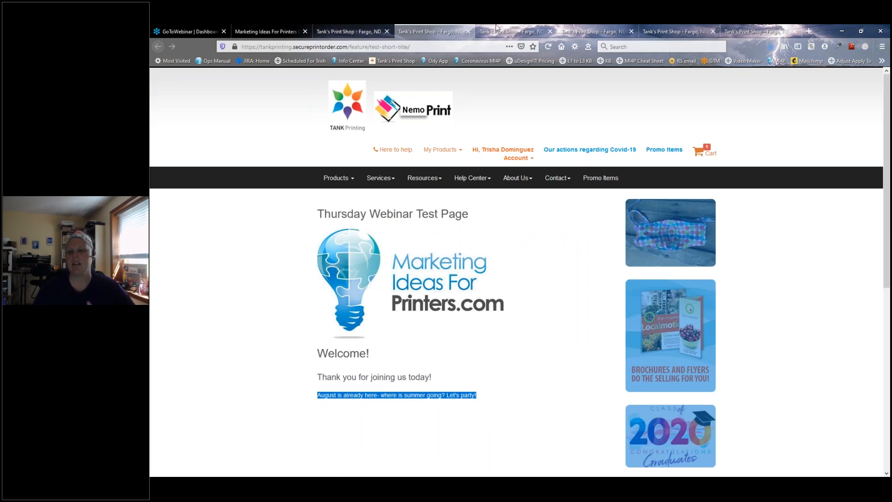
left_click(511, 30)
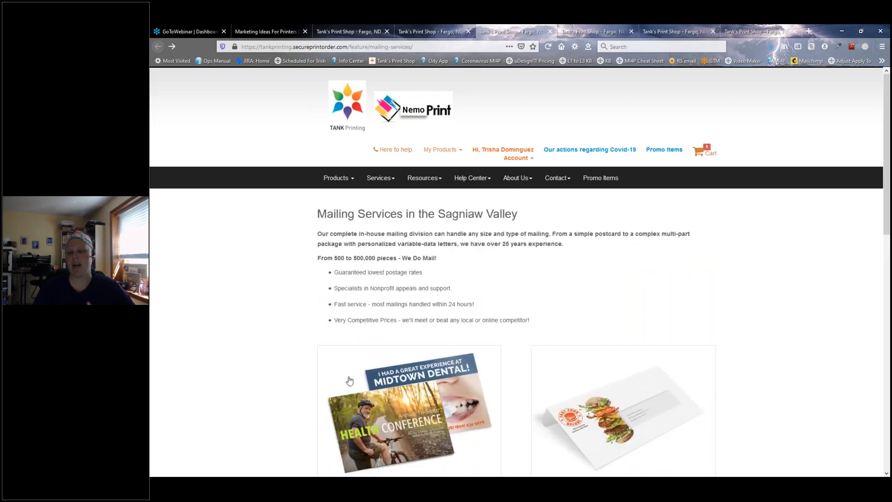
left_click(344, 29)
scroll(299, 179, "up", 10)
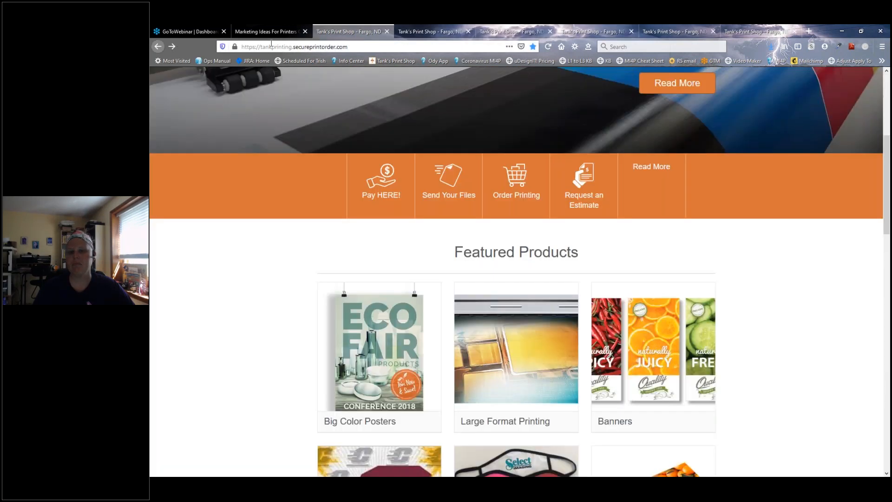
Step: Return to the Control Center and look through the active items in the Workflow list
left_click(265, 32)
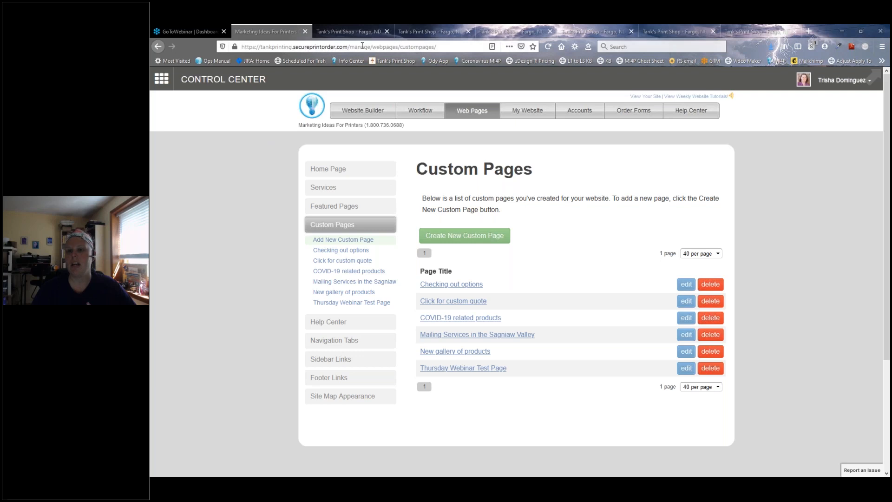
left_click(420, 110)
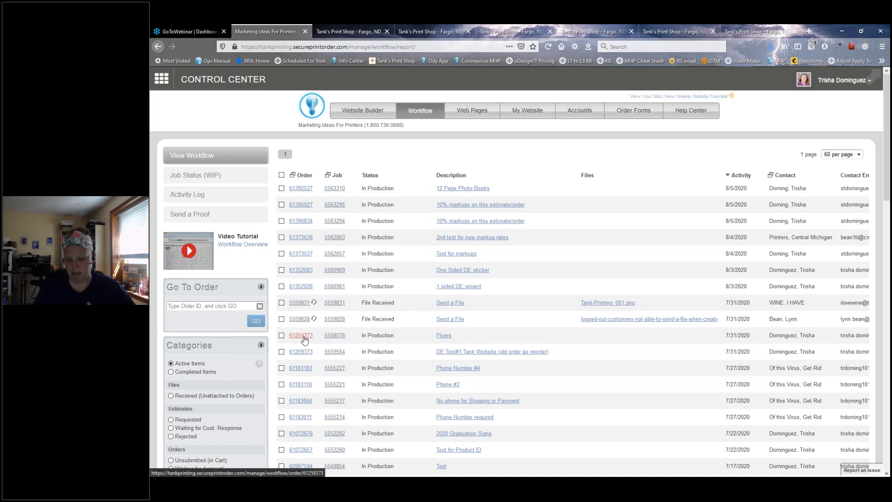
scroll(362, 349, "down", 2)
scroll(362, 349, "down", 4)
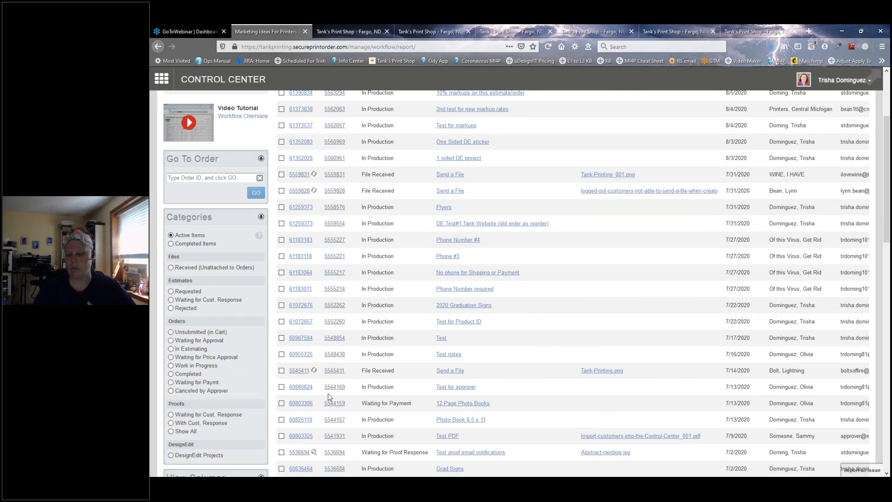
scroll(328, 397, "up", 6)
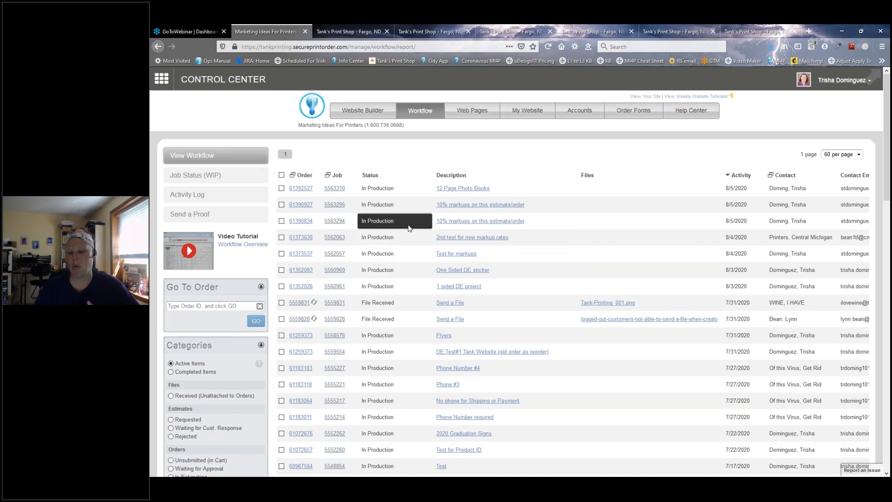
scroll(412, 330, "down", 3)
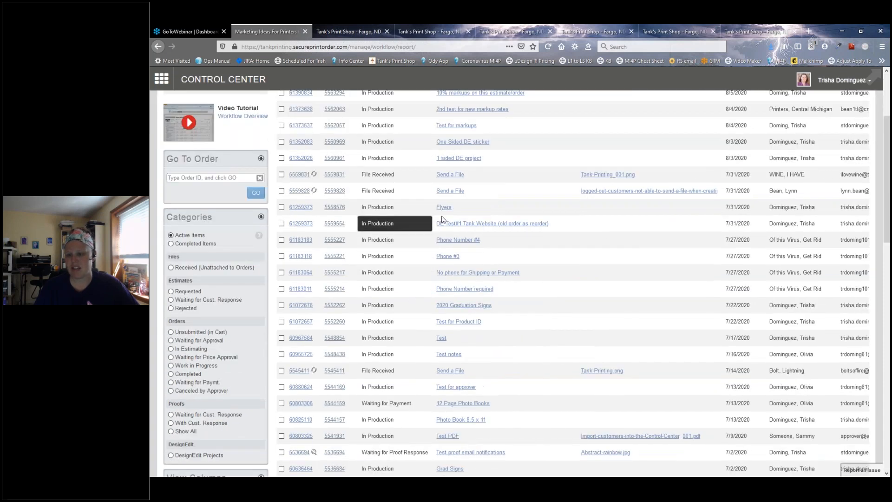
scroll(465, 323, "down", 1)
scroll(465, 319, "down", 2)
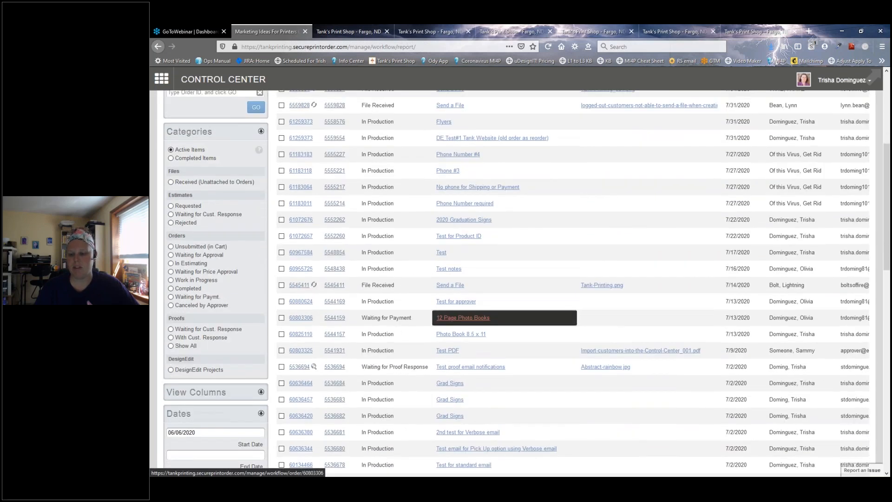
Step: Open the Weekly Website Tutorials page in a new browser tab
scroll(464, 319, "up", 5)
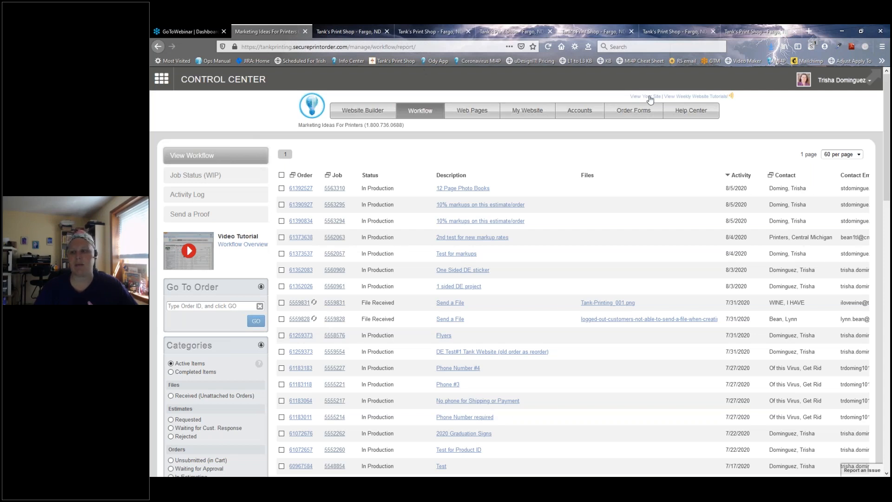
right_click(684, 99)
left_click(710, 104)
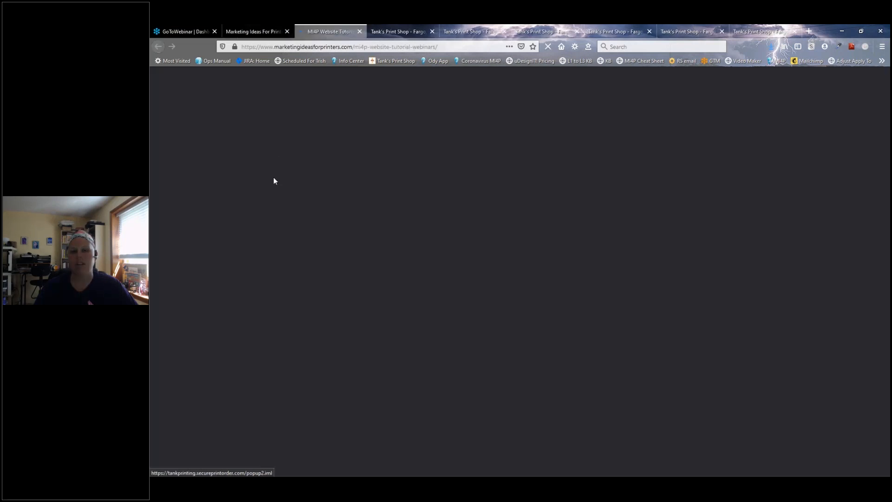